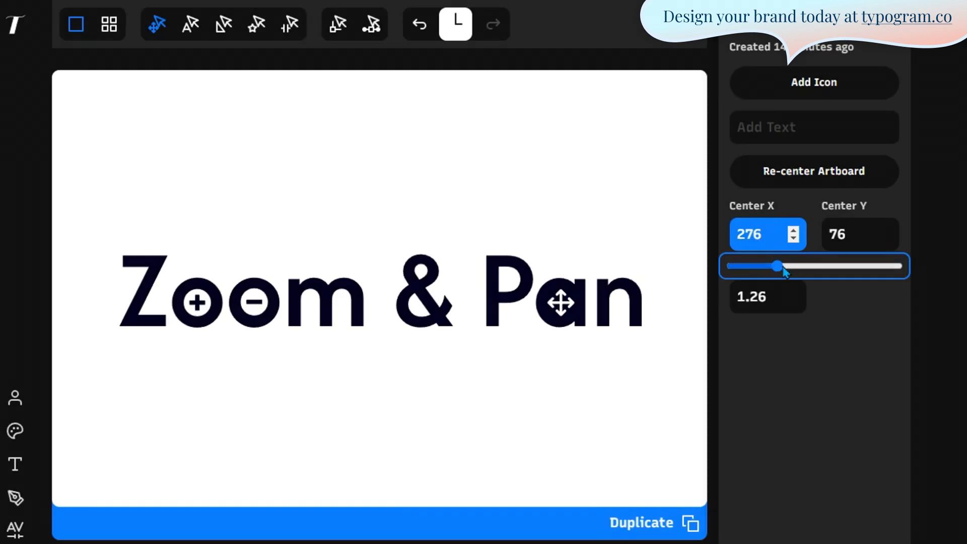
- Pan the artboard to Center X 171, Center Y 50 and set zoom to 0.98
drag(783, 266, 759, 266)
click(843, 234)
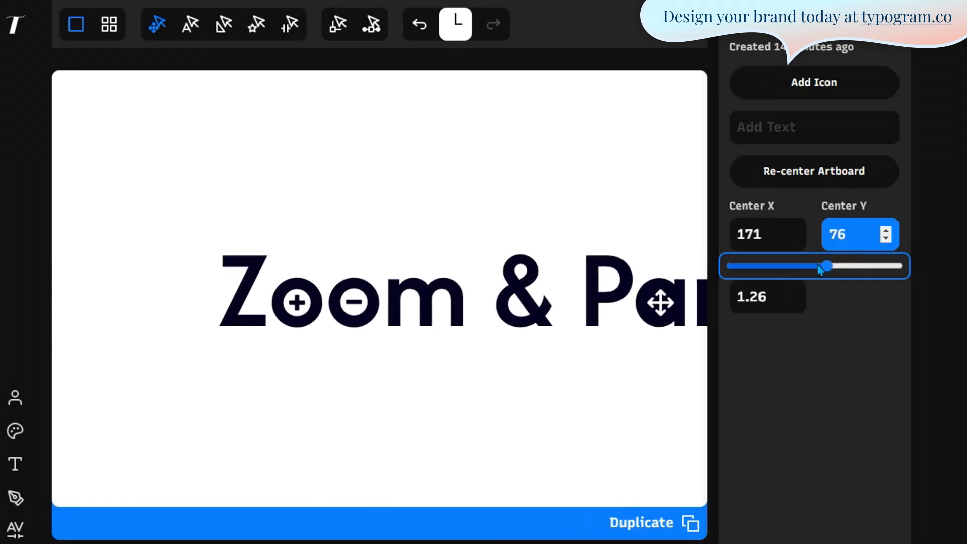
mouse_move(826, 265)
mouse_down()
mouse_move(838, 262)
mouse_move(823, 261)
mouse_up()
click(784, 334)
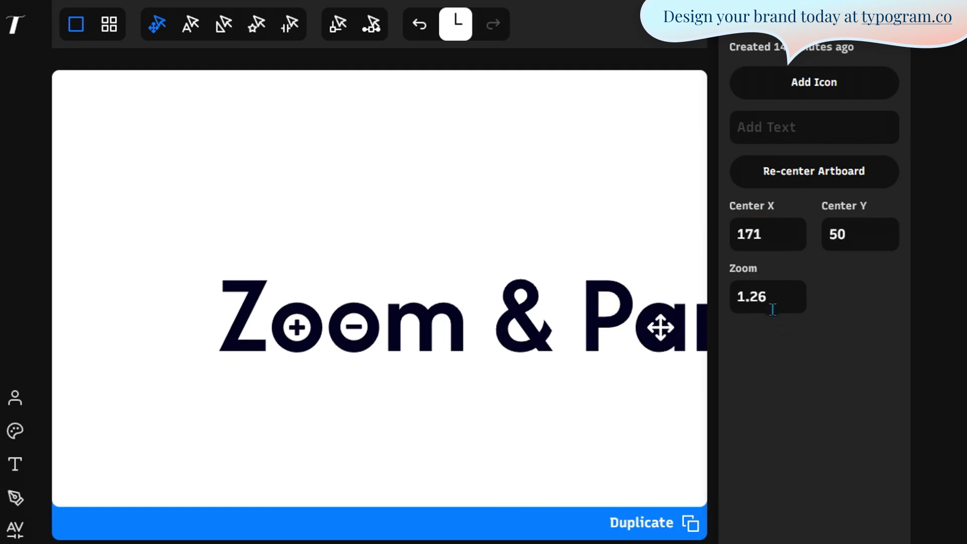
click(770, 302)
drag(829, 329, 803, 328)
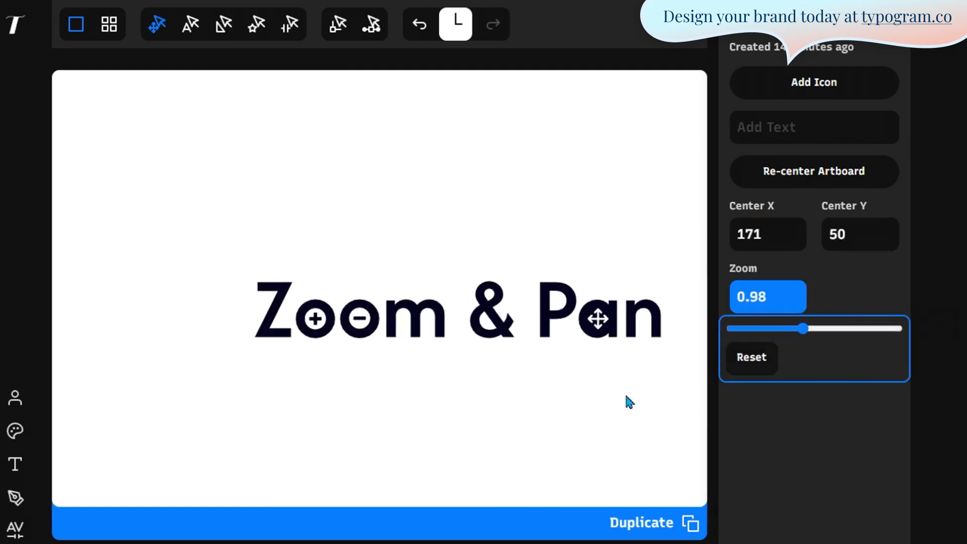
click(423, 434)
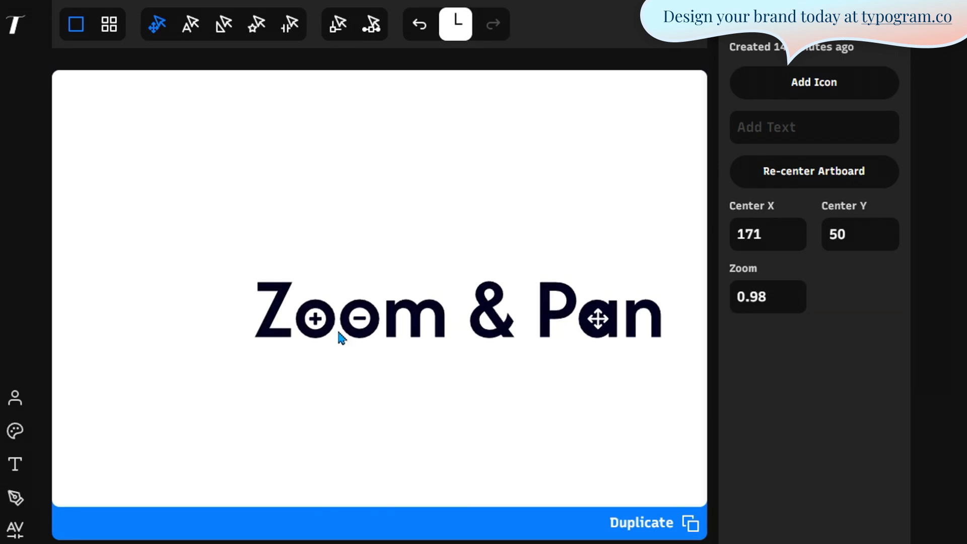
- Zoom in and out over the Zoom & Pan letters and icons to inspect them
scroll(294, 301, up, 10)
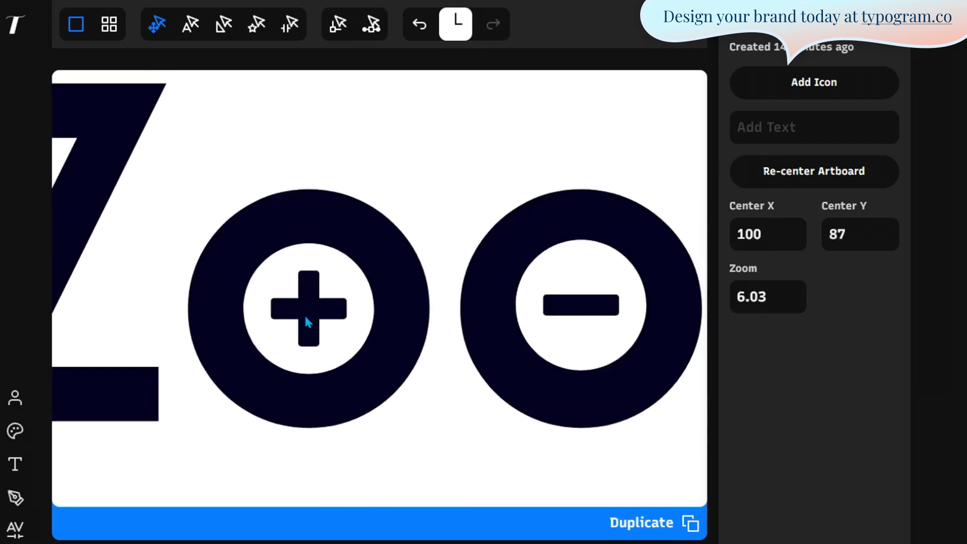
scroll(308, 323, down, 2)
scroll(308, 322, up, 6)
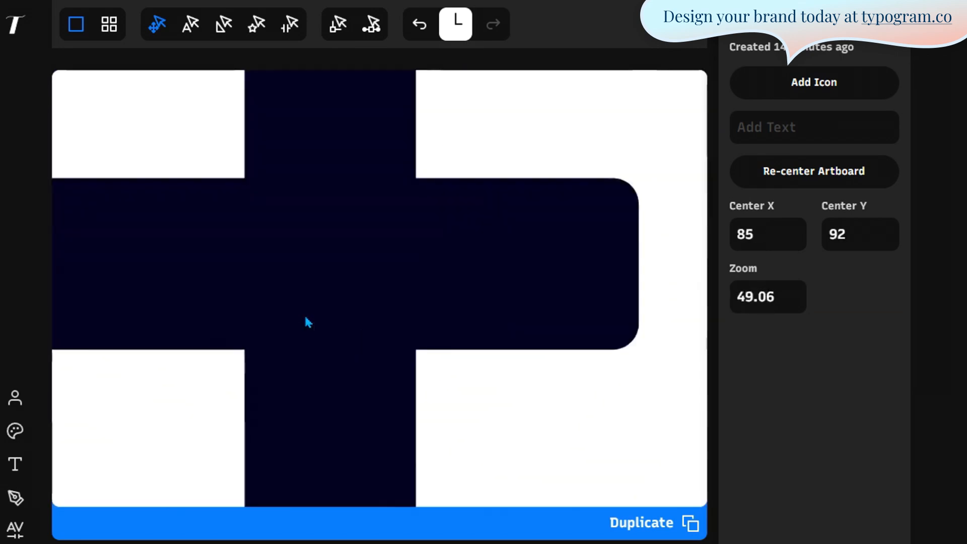
scroll(308, 323, down, 20)
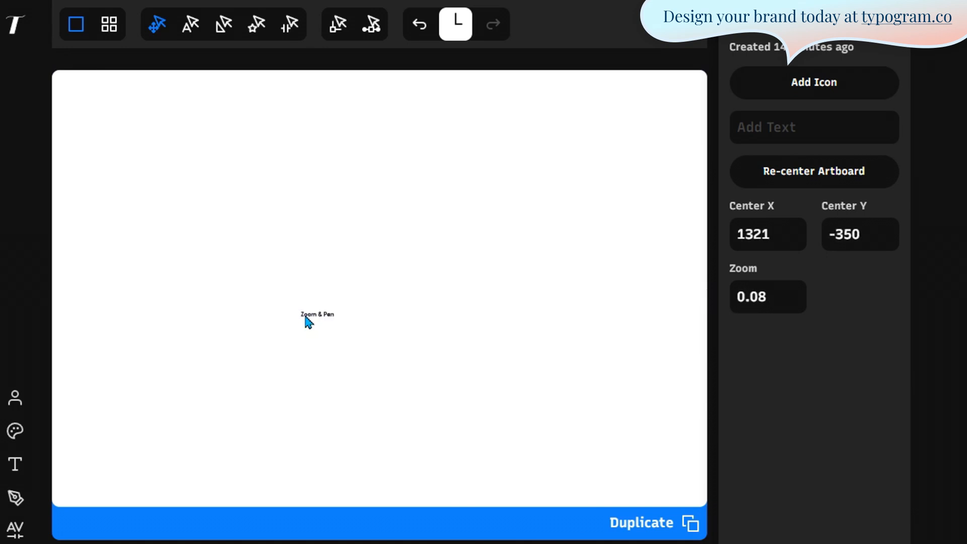
scroll(308, 322, up, 9)
scroll(554, 327, down, 3)
scroll(345, 320, up, 10)
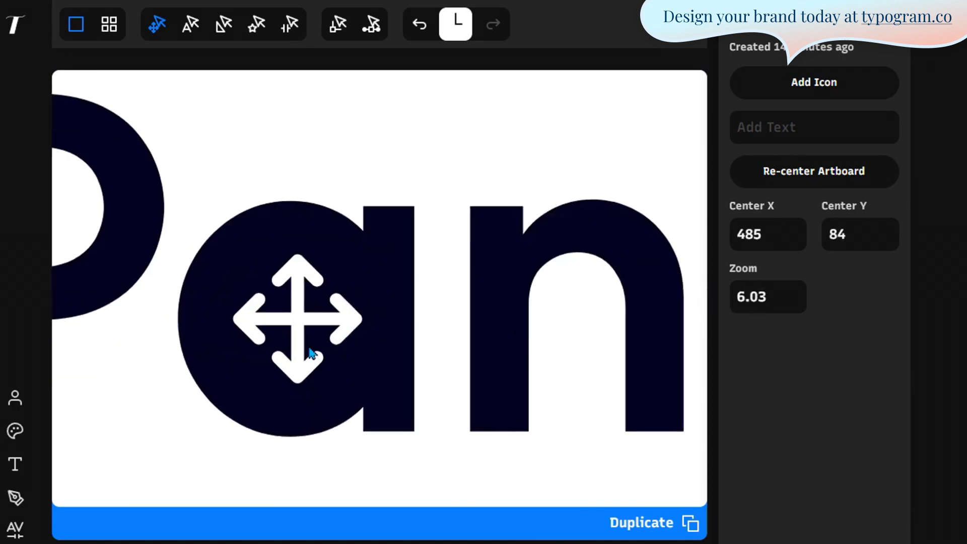
scroll(310, 351, down, 2)
scroll(311, 351, down, 3)
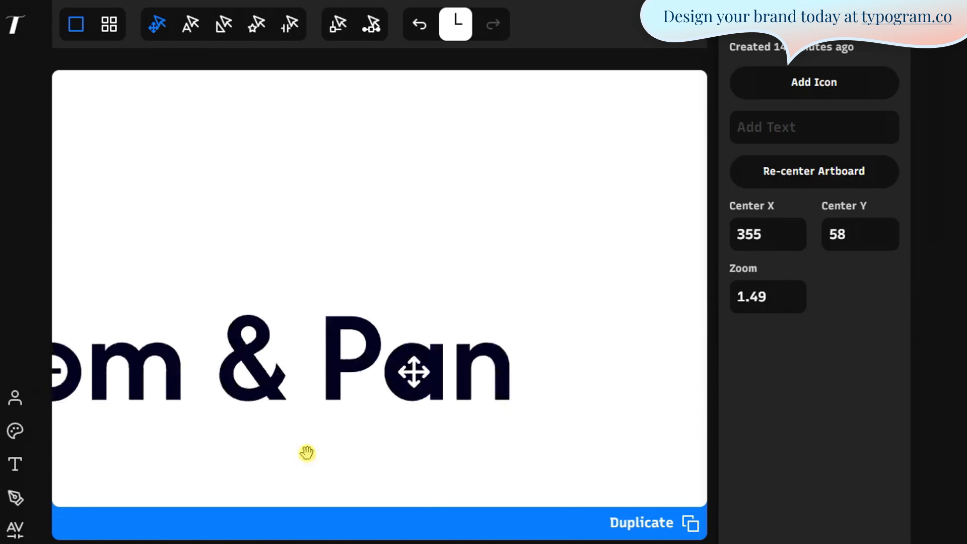
- Pan the wordmark and zoom again, ending at Center X 277, Center Y 91, zoom 1.31
drag(307, 453, 127, 420)
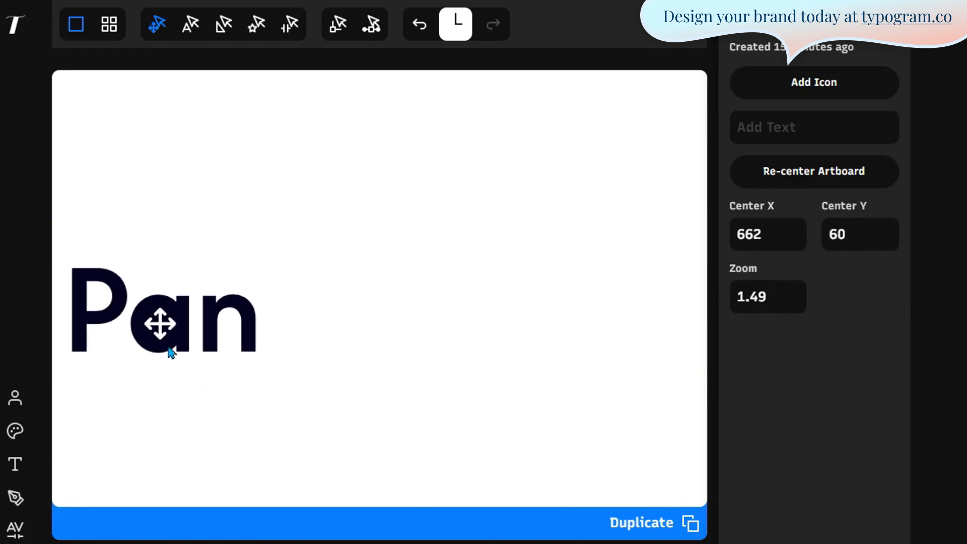
scroll(172, 353, up, 6)
scroll(140, 339, down, 4)
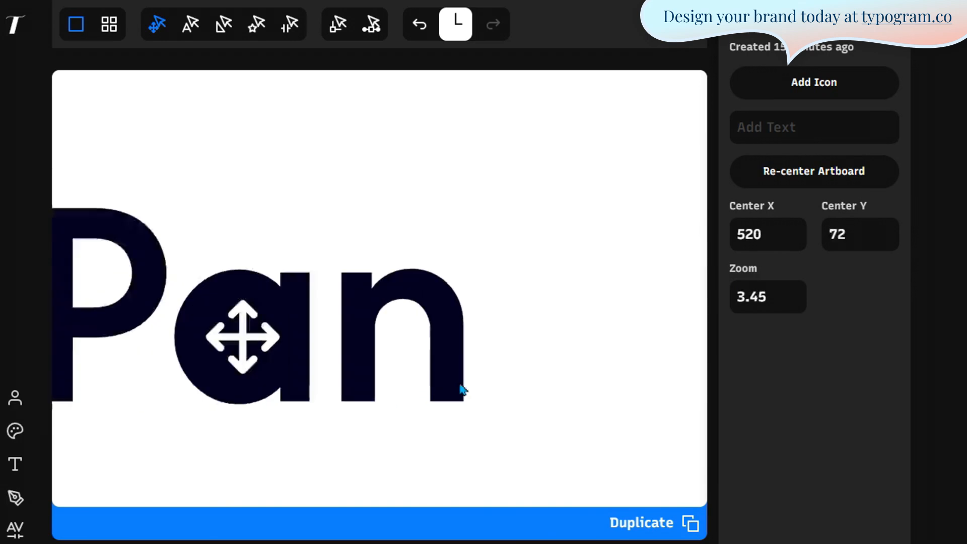
scroll(461, 386, down, 4)
scroll(69, 351, up, 6)
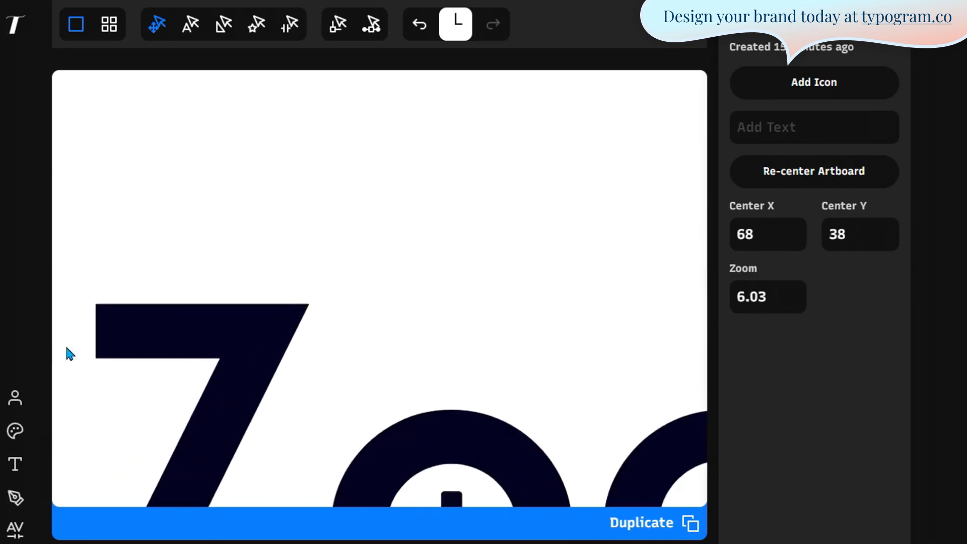
scroll(69, 353, down, 4)
scroll(619, 380, up, 3)
scroll(611, 382, down, 3)
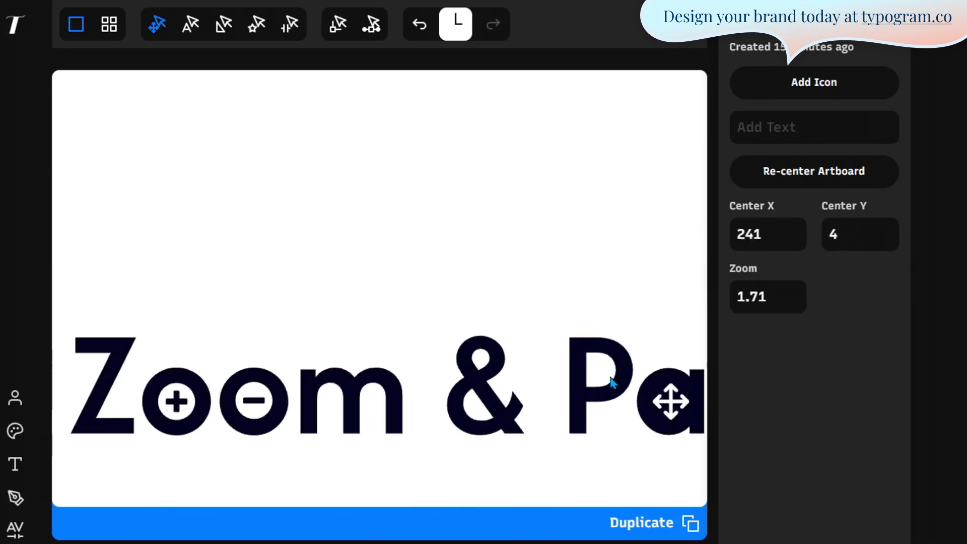
scroll(302, 302, down, 4)
scroll(369, 361, up, 2)
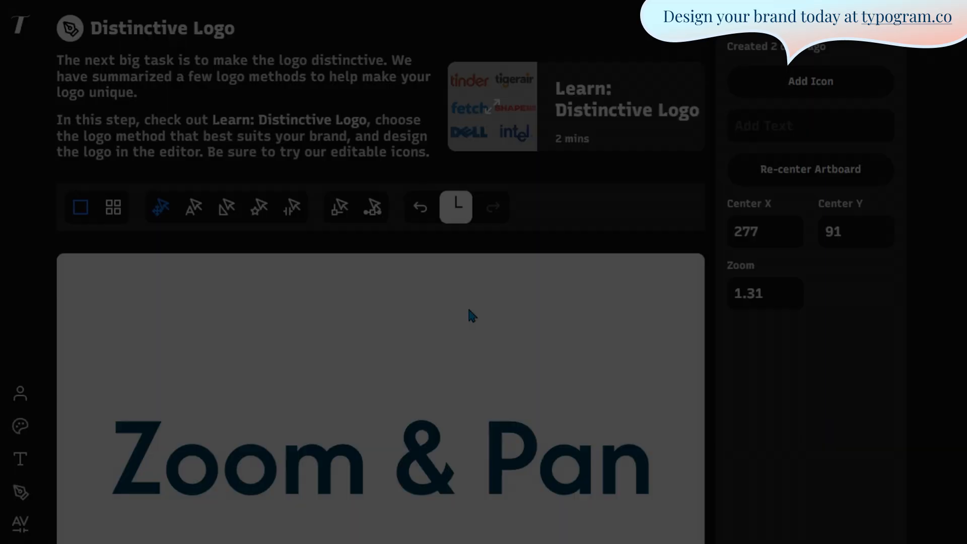
- Undo two edits to the Zoom & Pan logo, then redo three
key(ctrl+z)
key(ctrl+z)
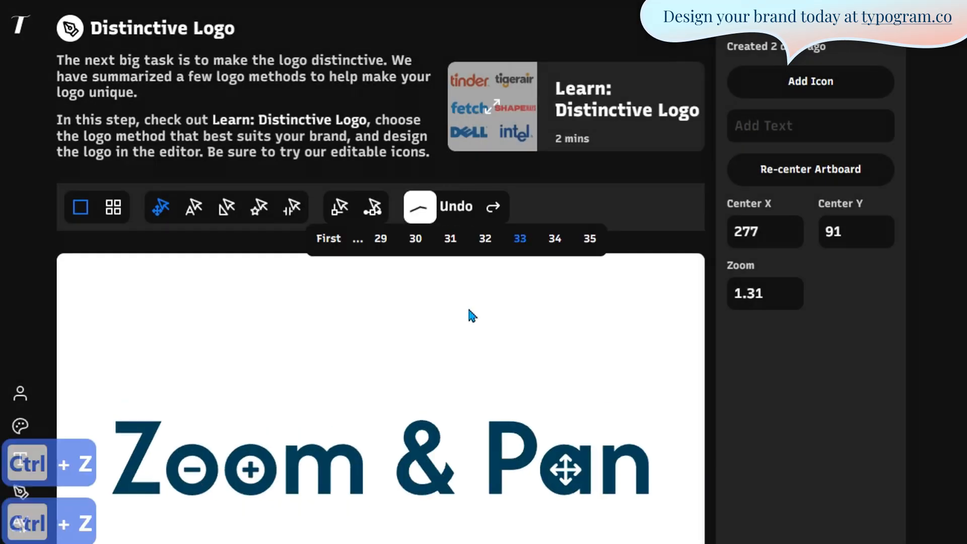
key(ctrl+z)
key(ctrl+z)
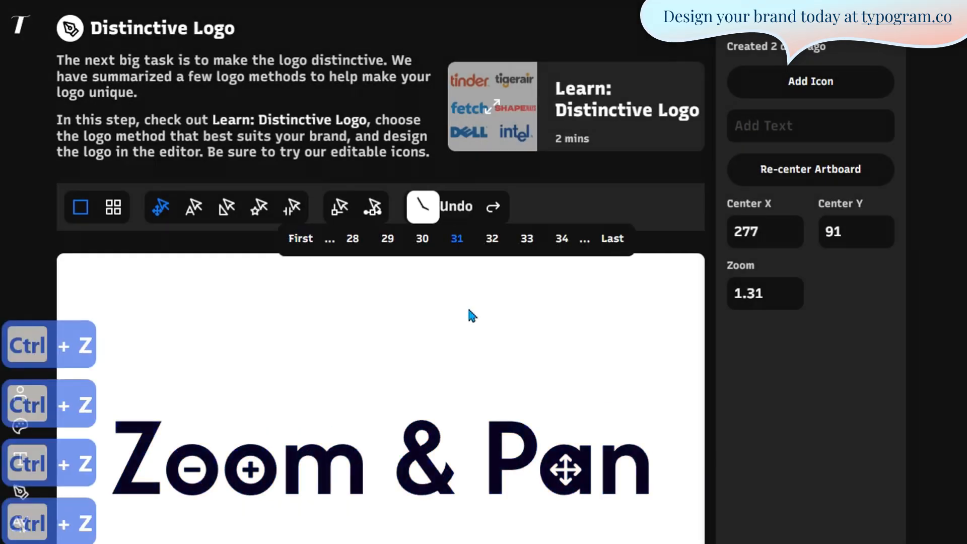
key(ctrl+shift+z)
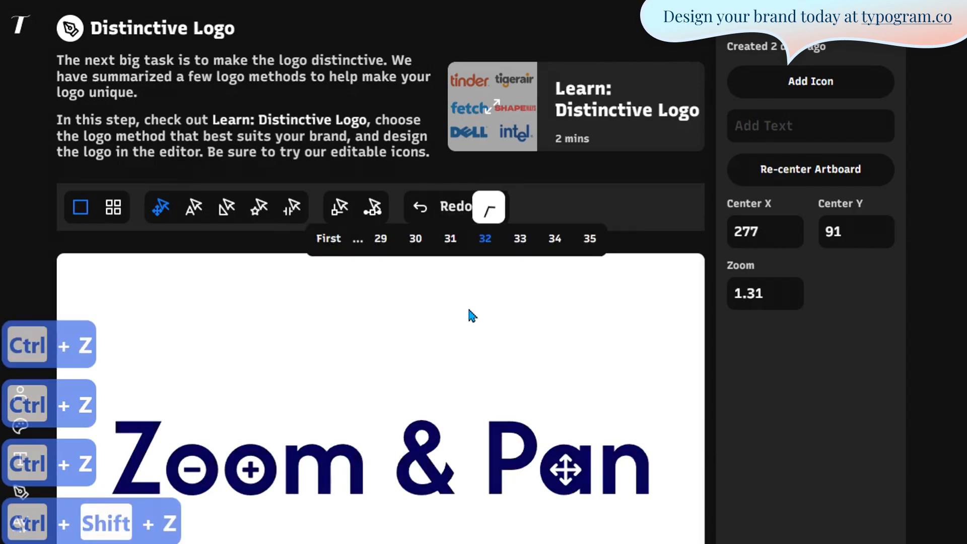
key(ctrl+shift+z)
key(ctrl+shift+z)
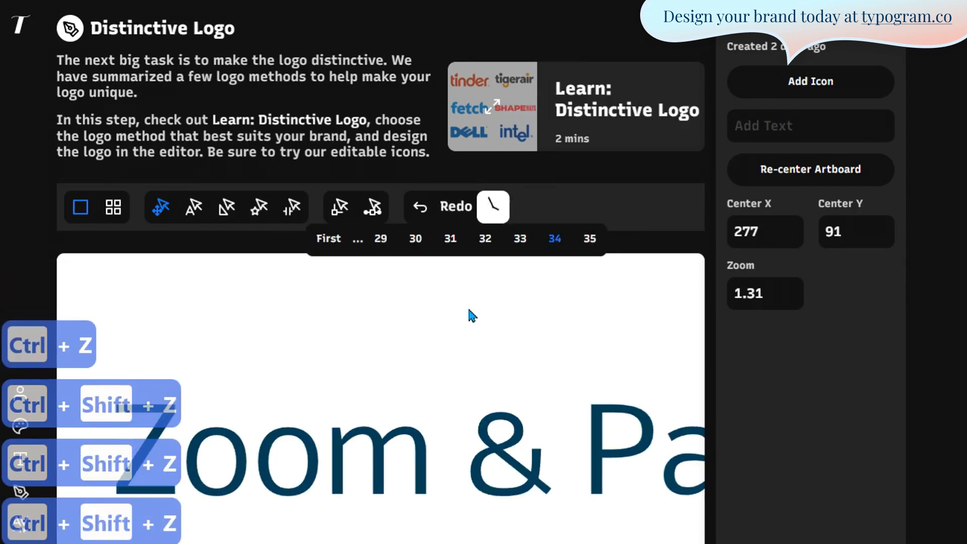
key(ctrl+shift+z)
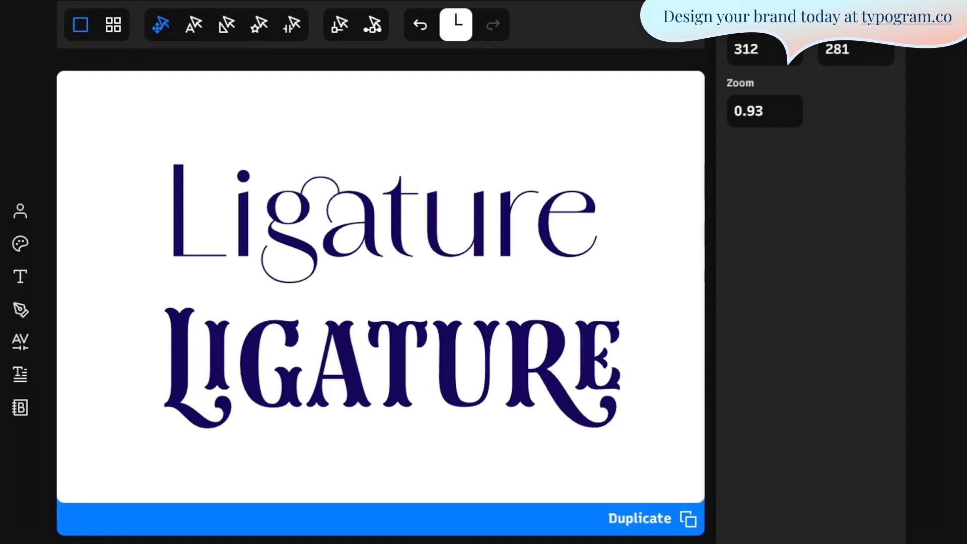
- Compare the two Ligature texts, then list all fonts for the upper Ligature word
click(413, 240)
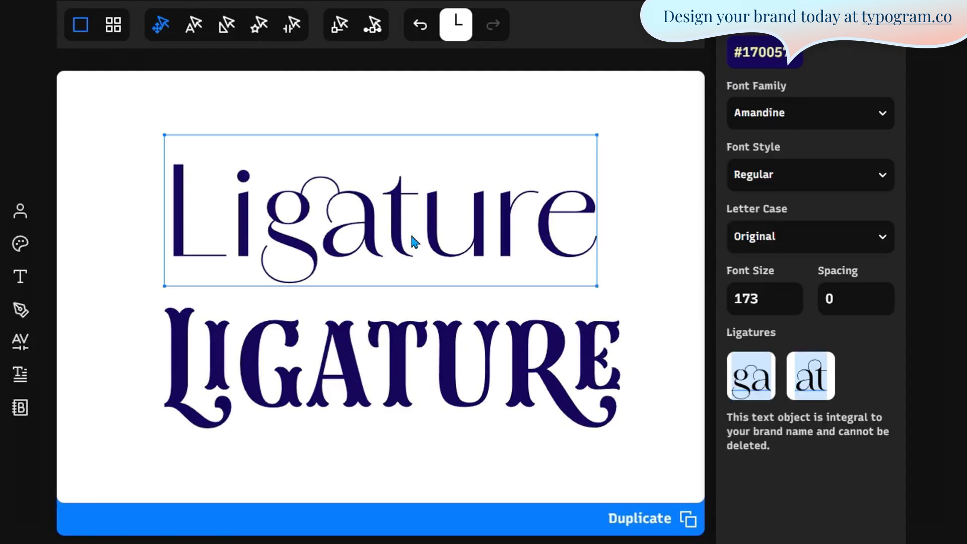
click(525, 378)
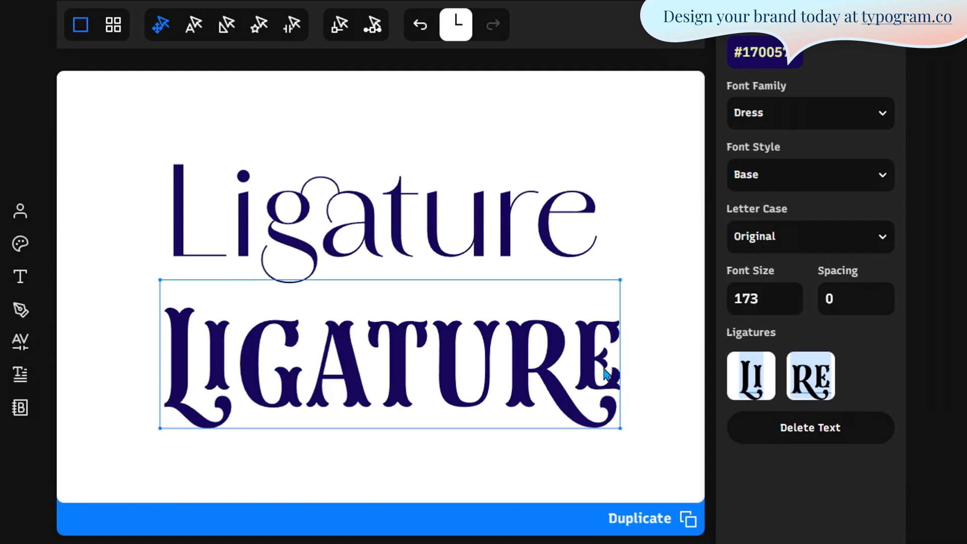
click(633, 298)
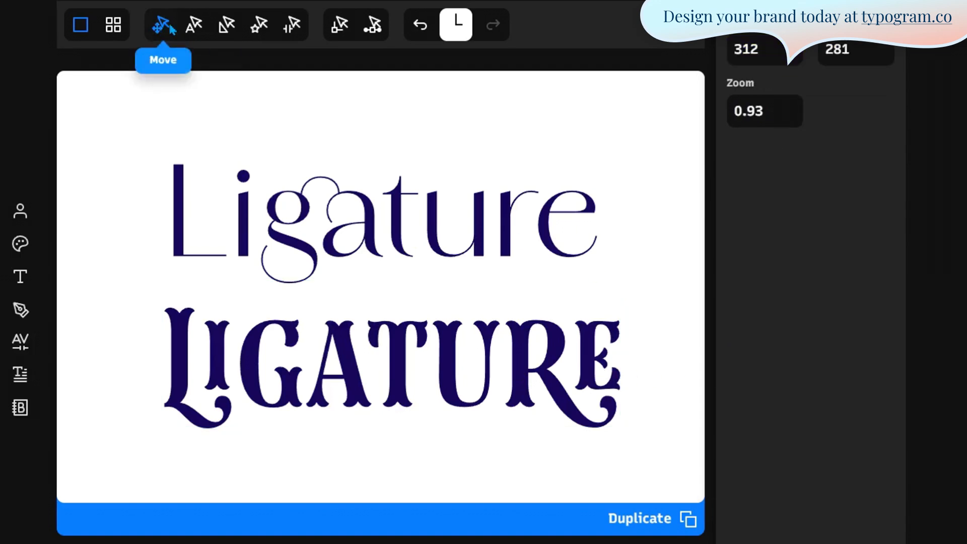
click(226, 188)
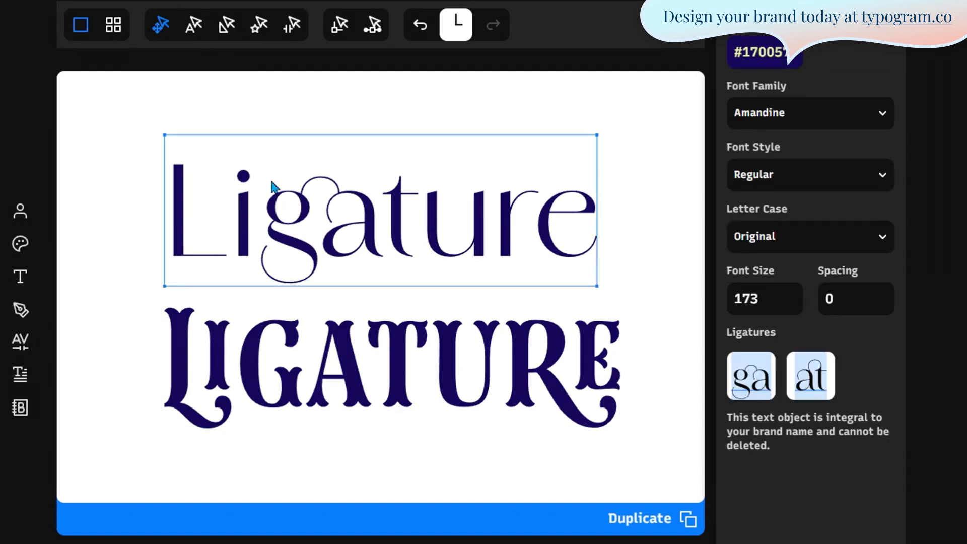
click(740, 114)
click(840, 113)
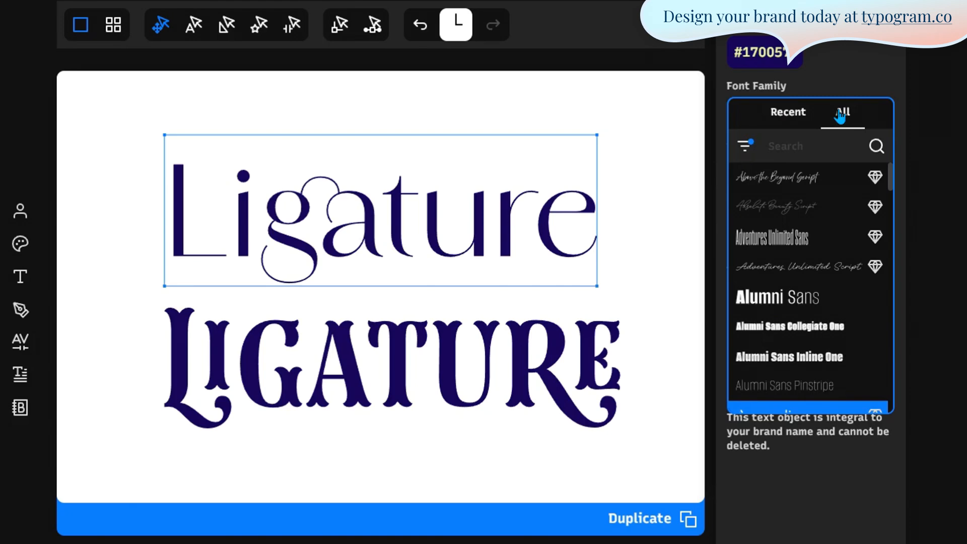
- Try Above the Beyond Script and Absolute Beauty Script, settling on Adventures Unlimited Sans
click(746, 146)
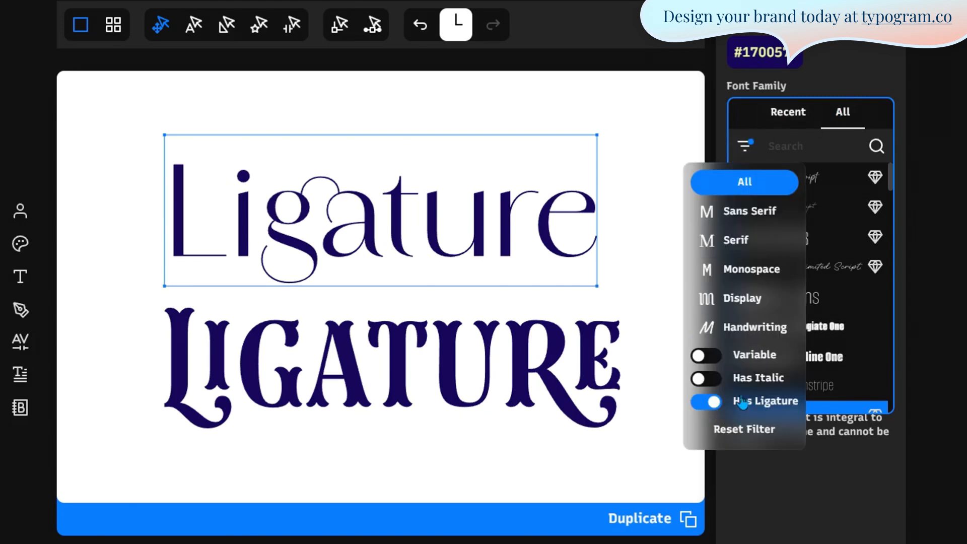
click(876, 121)
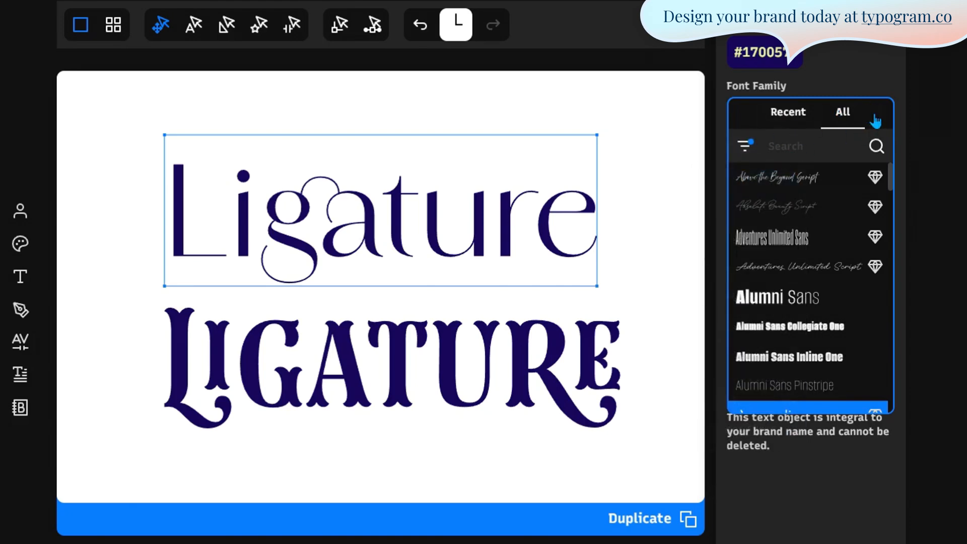
click(811, 177)
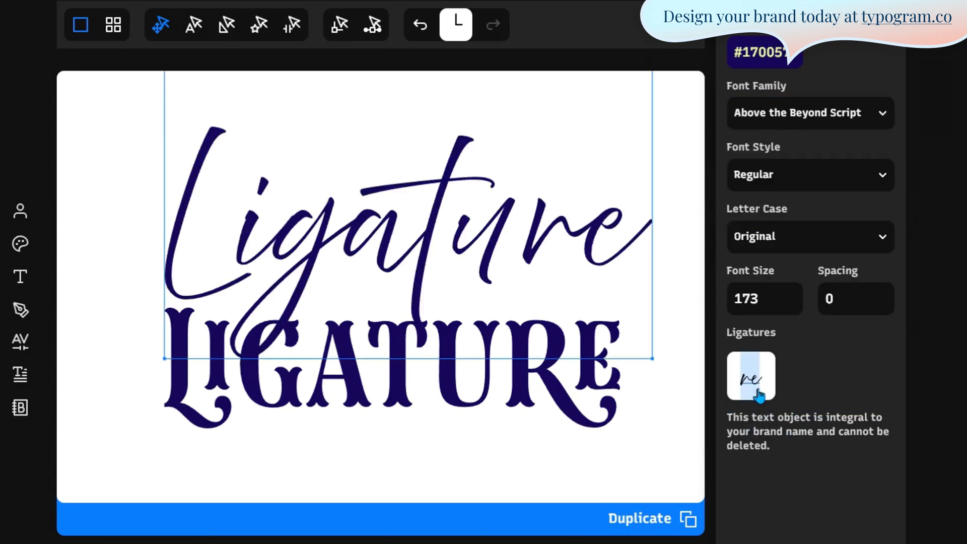
click(883, 114)
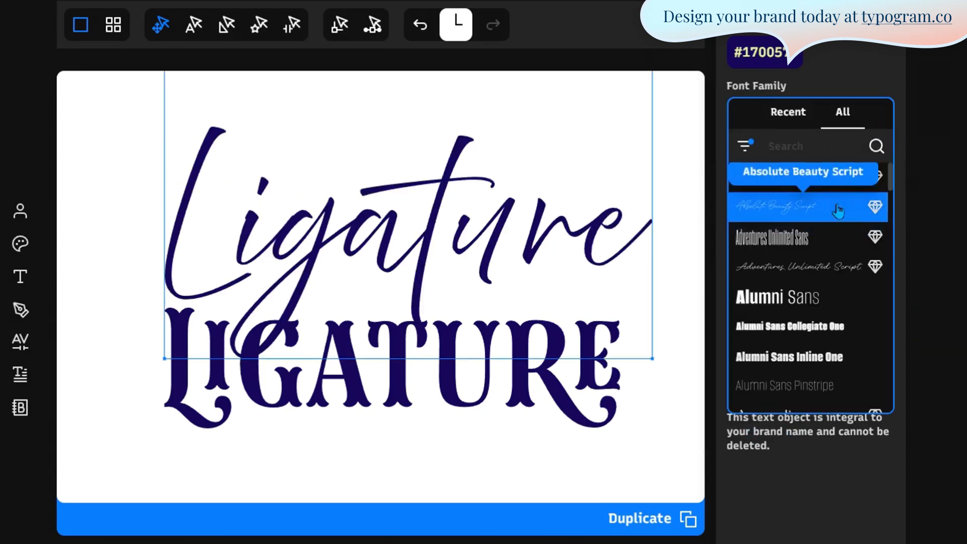
click(805, 205)
click(838, 122)
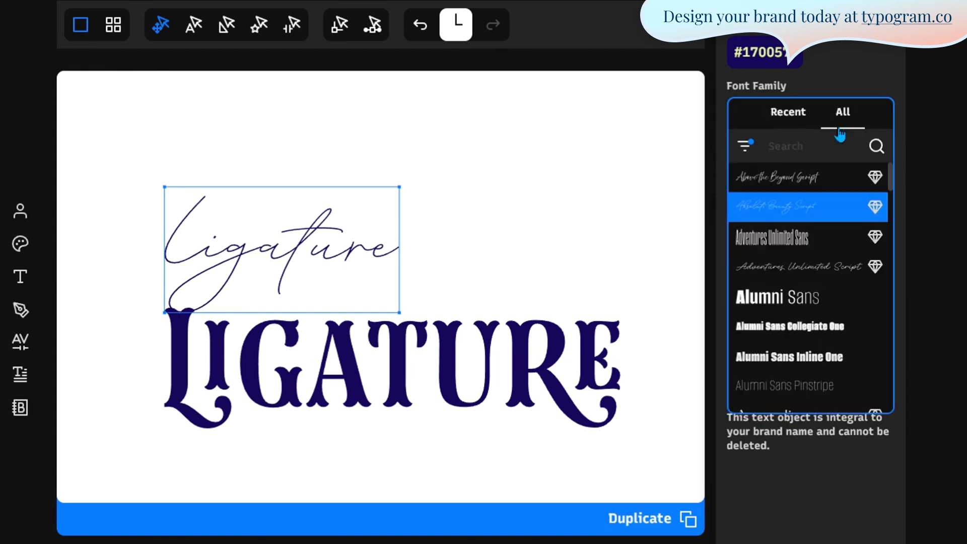
click(833, 242)
click(798, 525)
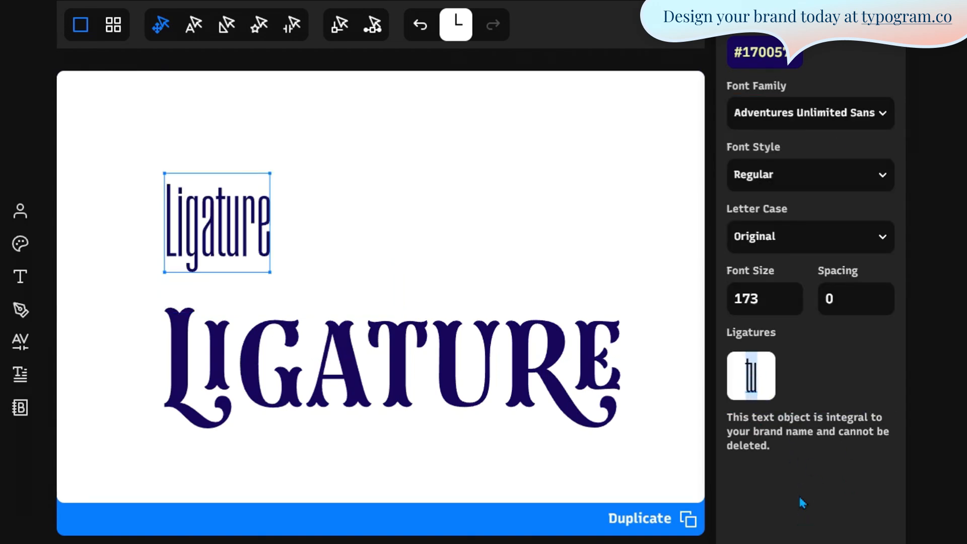
scroll(730, 252, up, 4)
click(827, 88)
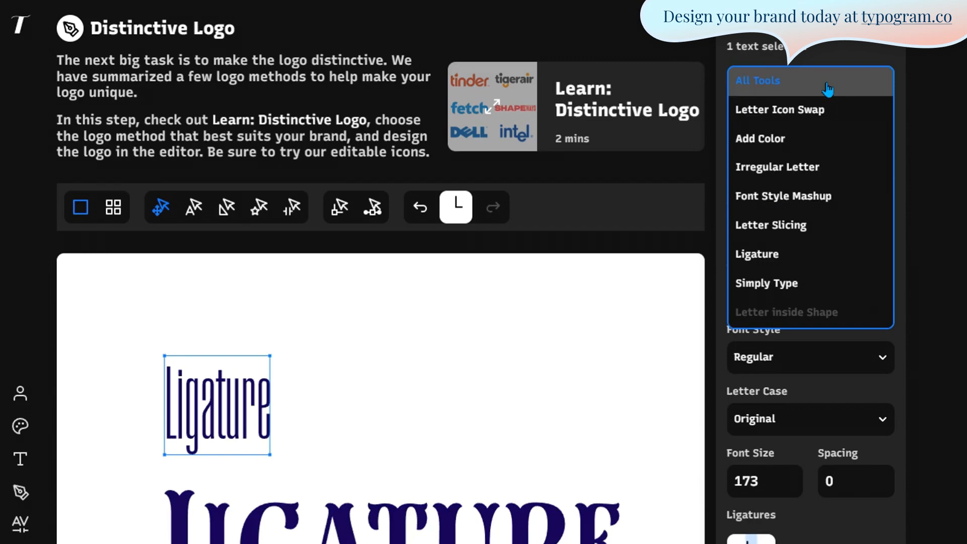
- Filter the tools to Ligature and try Adventures Unlimited Script on the upper word
click(823, 265)
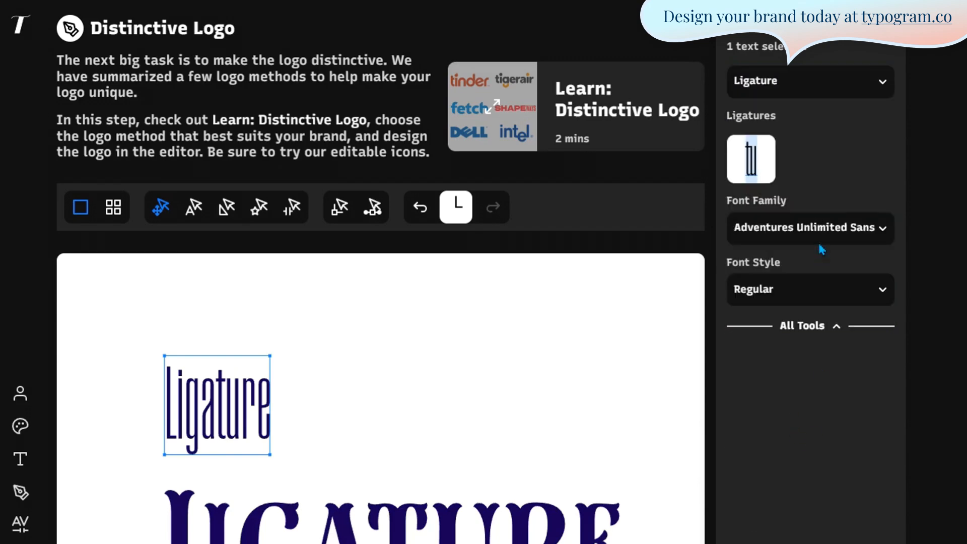
click(819, 244)
click(843, 227)
click(813, 383)
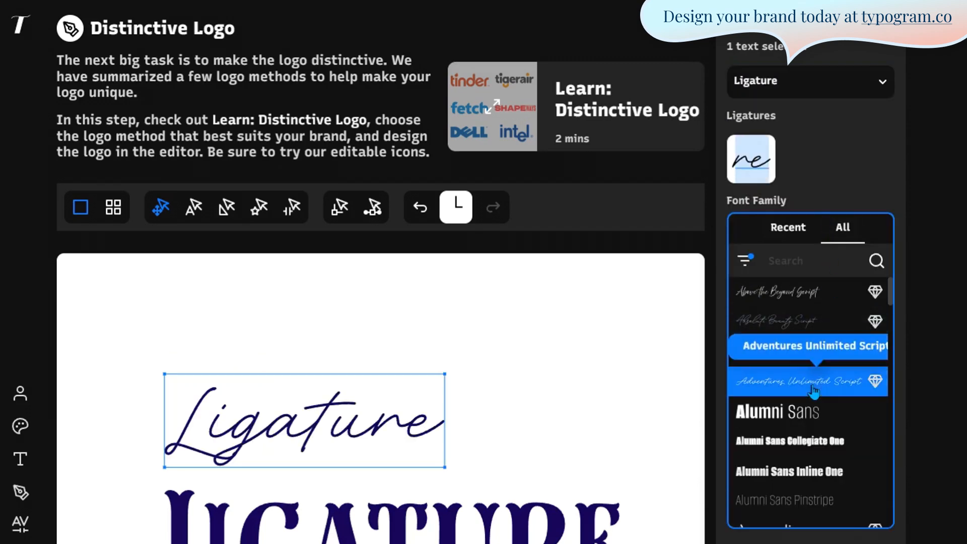
- Try the Alumni Sans variants, then set the word in Amandine for ga and at ligatures
click(806, 408)
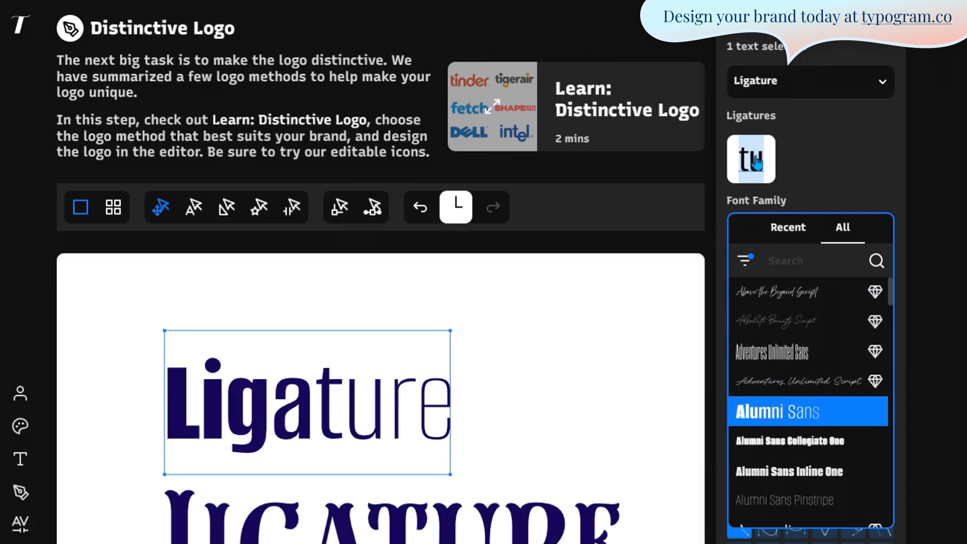
click(792, 441)
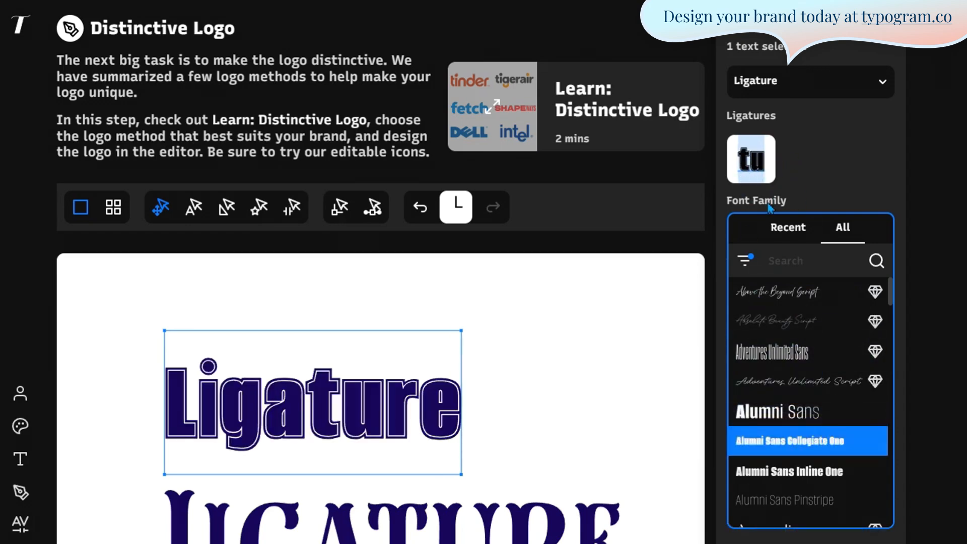
click(796, 471)
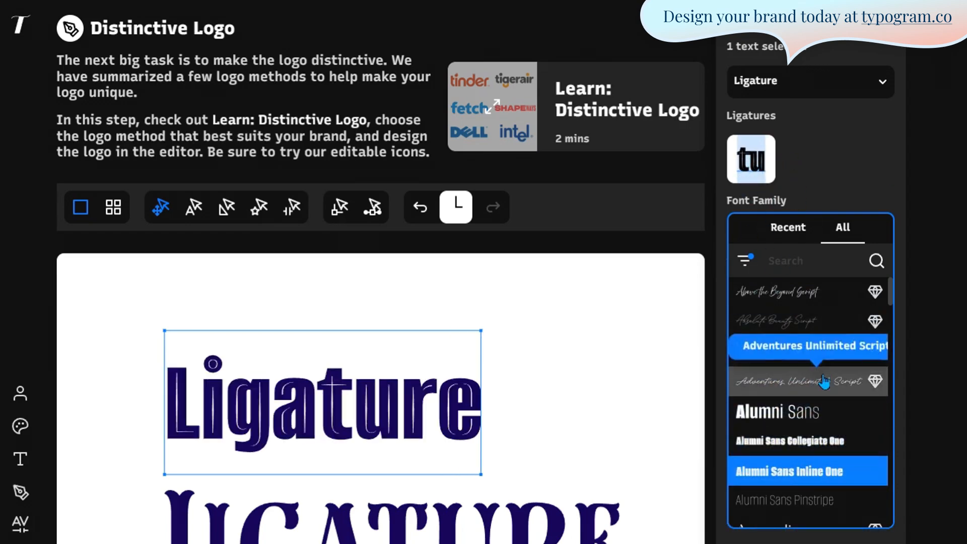
scroll(824, 381, down, 2)
click(806, 456)
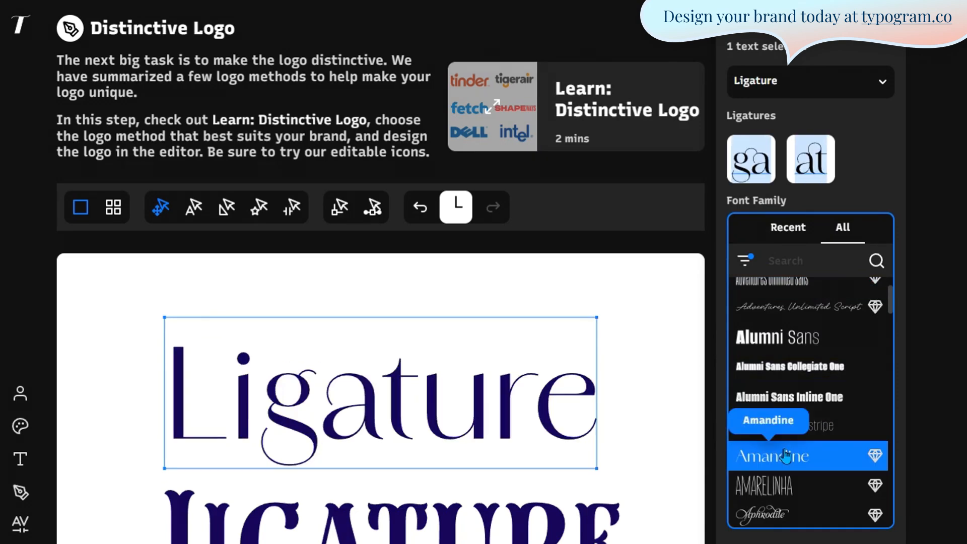
mouse_move(756, 173)
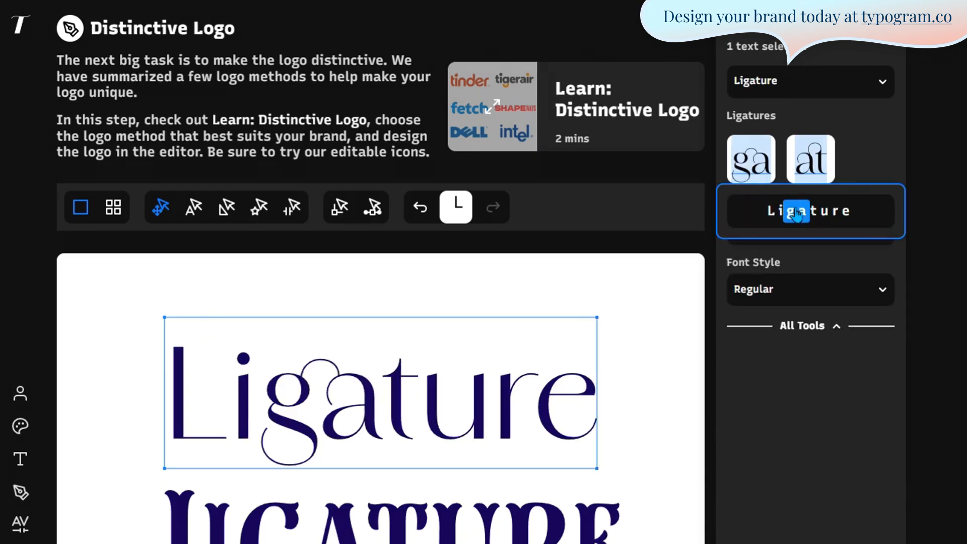
- Break the ga ligature glyph into separate letters
click(195, 207)
click(320, 387)
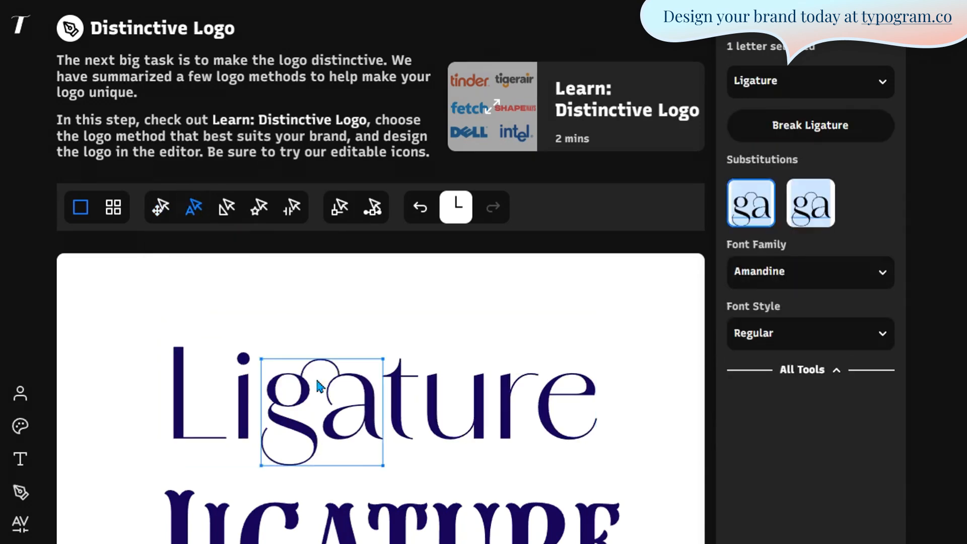
click(809, 128)
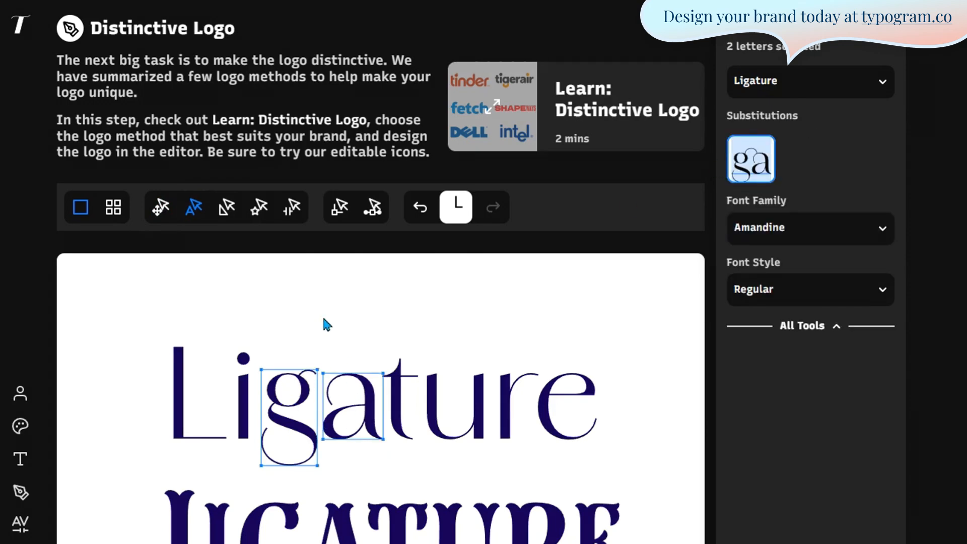
- Restyle the a and t with substitution fonts such as ARDELA EDGE and Beautiful Minds Script
drag(327, 325, 402, 426)
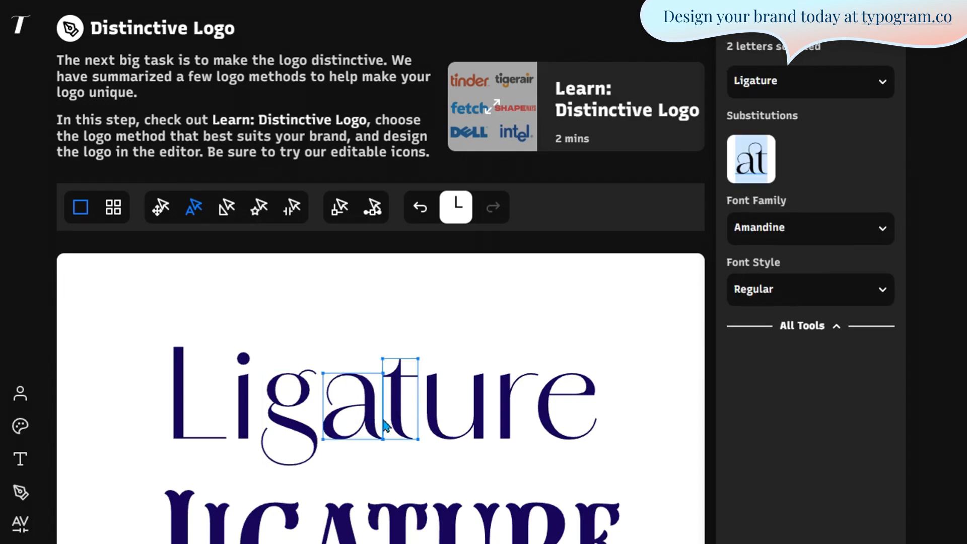
click(806, 228)
click(842, 228)
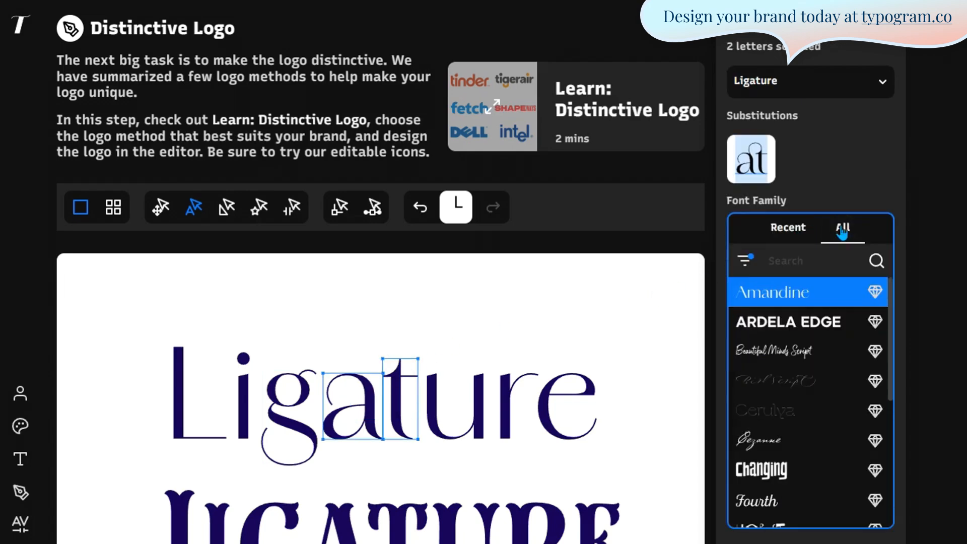
click(744, 260)
click(744, 260)
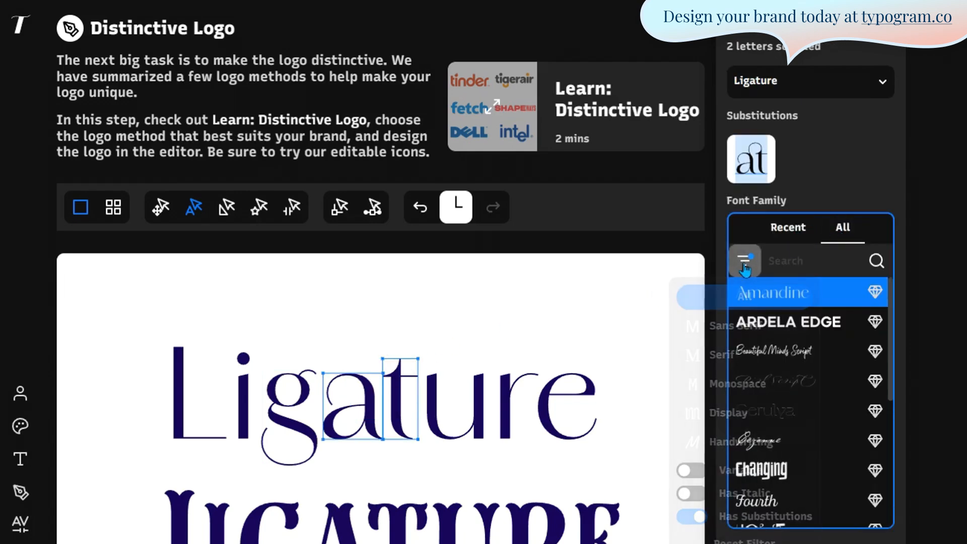
click(804, 325)
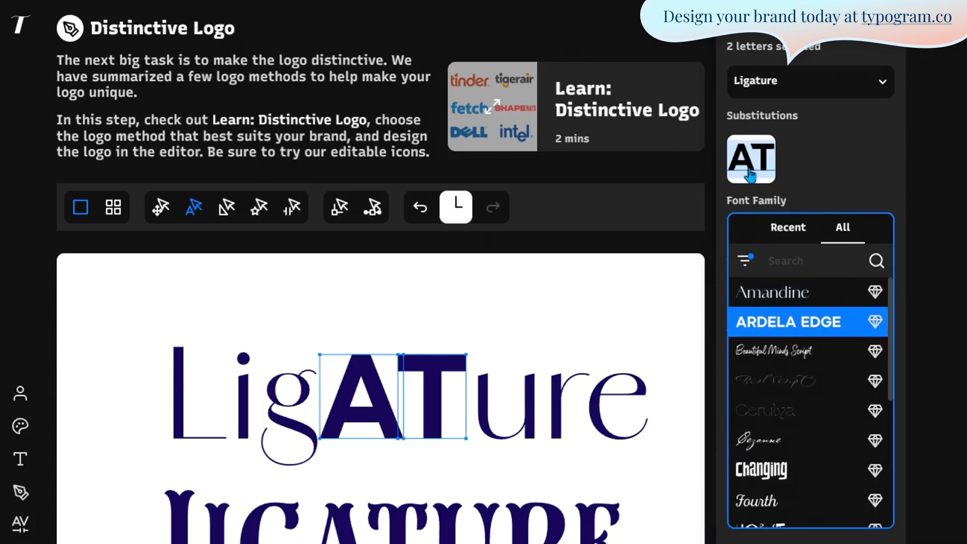
click(775, 351)
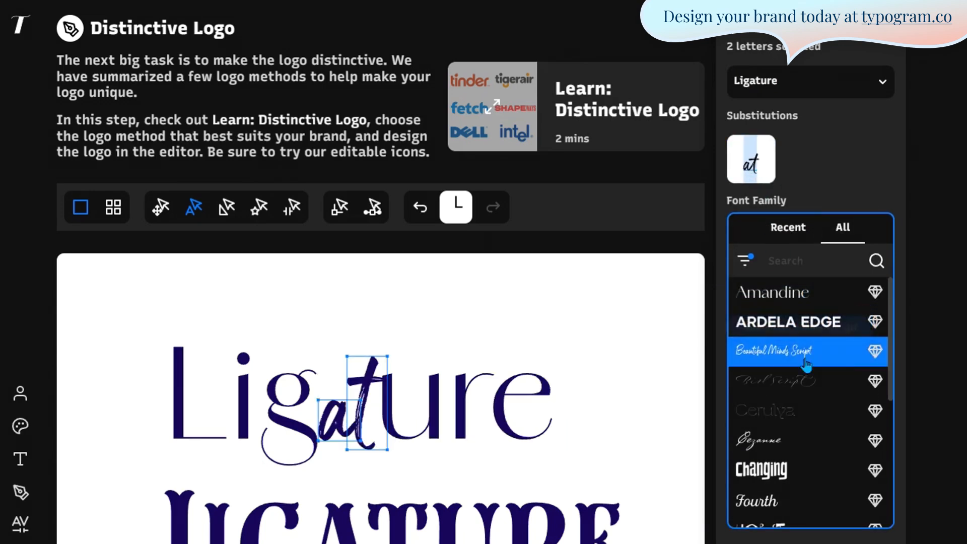
click(778, 380)
click(780, 410)
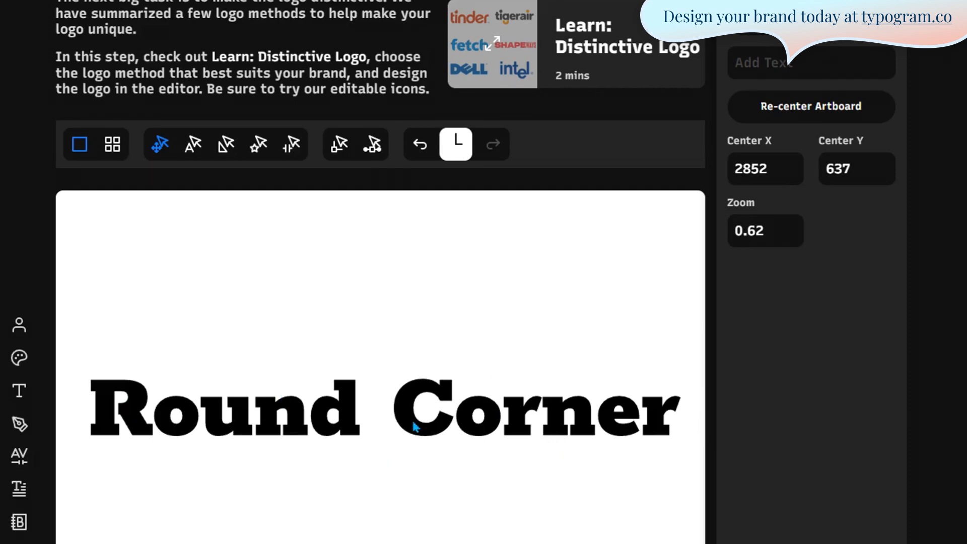
- Zoom in and pan to frame the Round Corner R at zoom 3.81, clearing the selection
scroll(100, 452, up, 10)
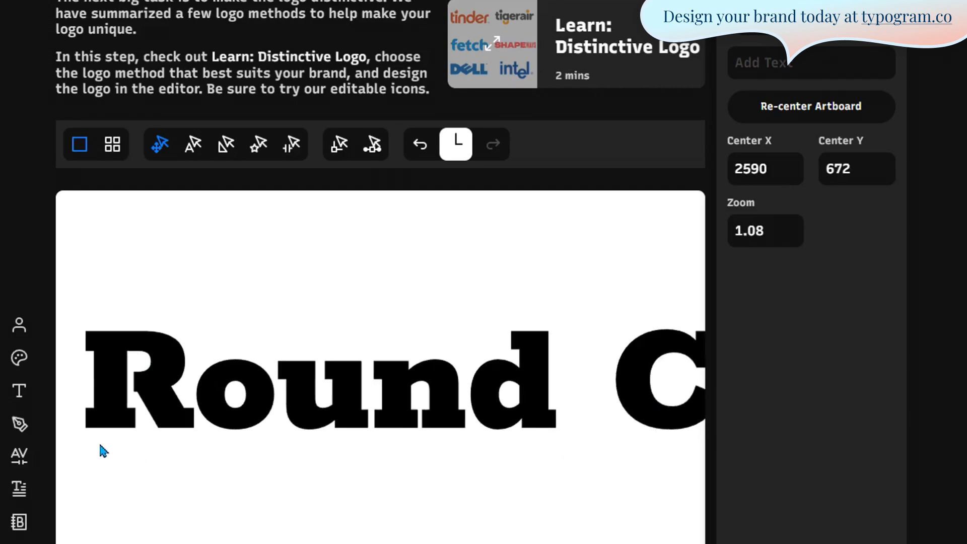
scroll(58, 298, up, 2)
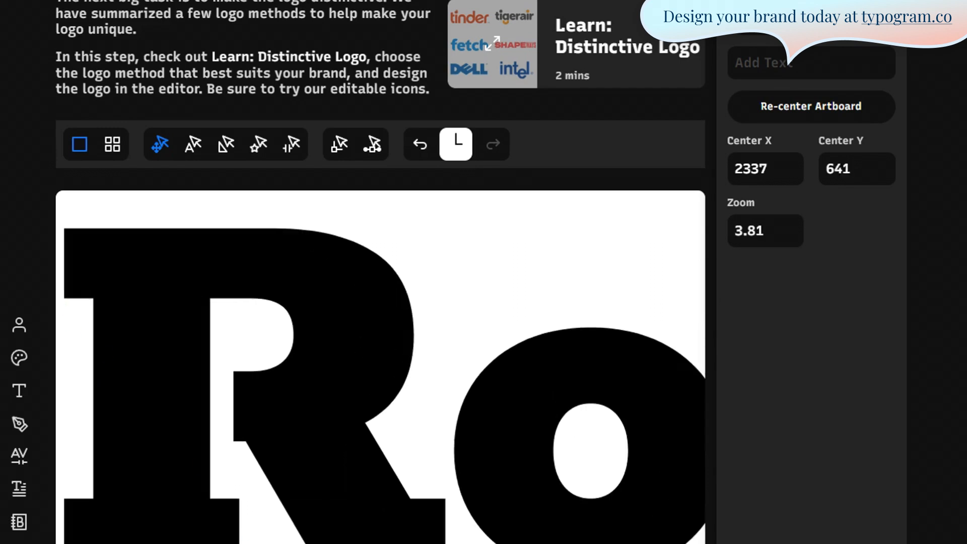
drag(362, 393, 410, 393)
click(80, 382)
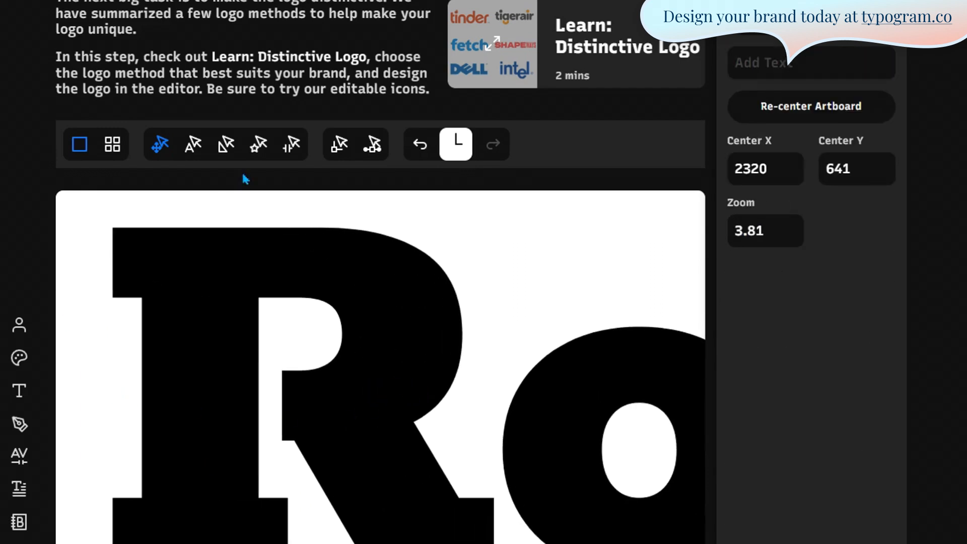
- Round the R's top-left corner to a radius of 32.1
click(338, 146)
click(114, 229)
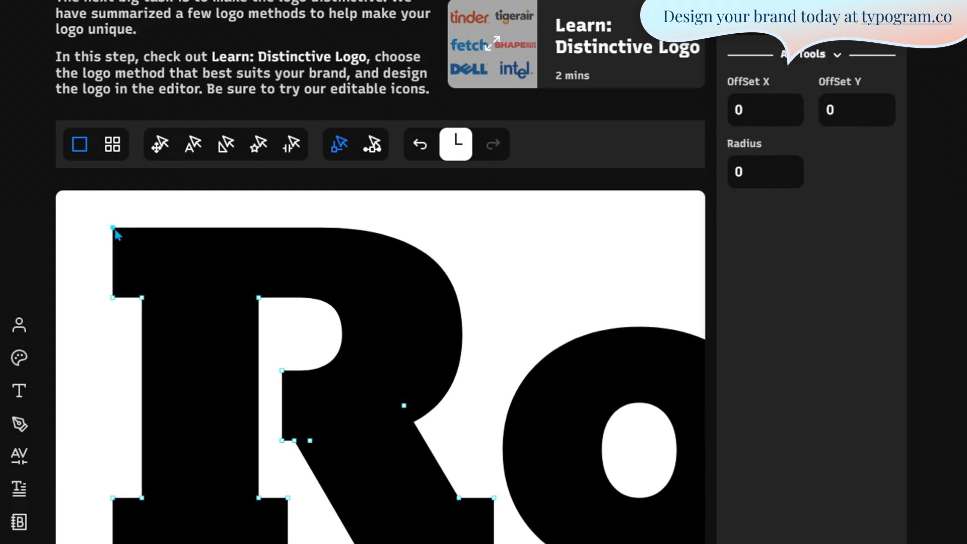
click(786, 172)
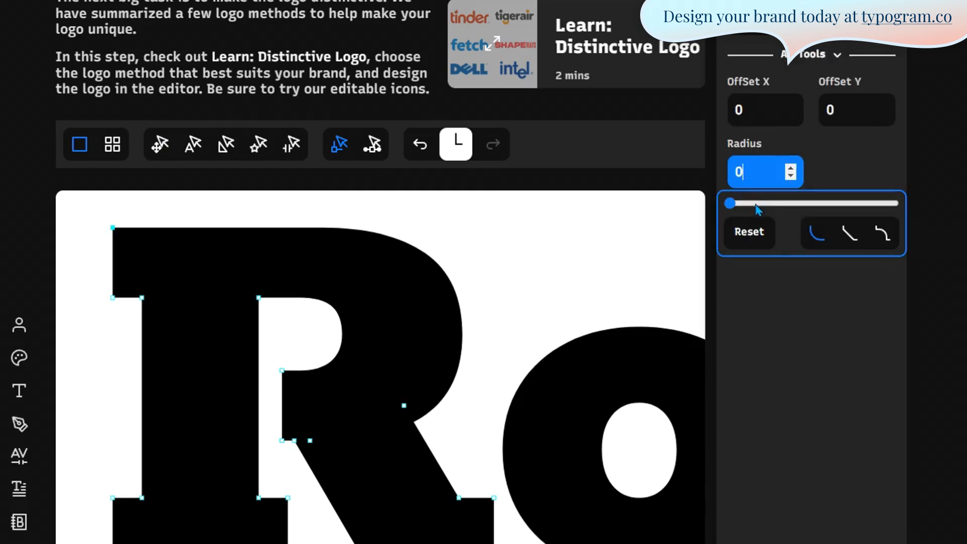
drag(727, 203, 631, 206)
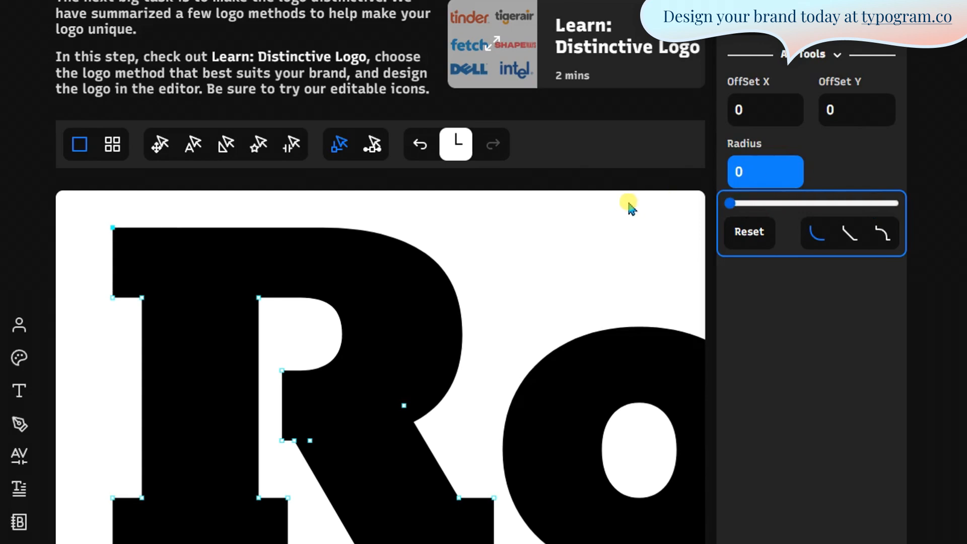
- Round the R's bottom-left and lower stem corner points to a radius of about 11.5
drag(86, 486, 124, 527)
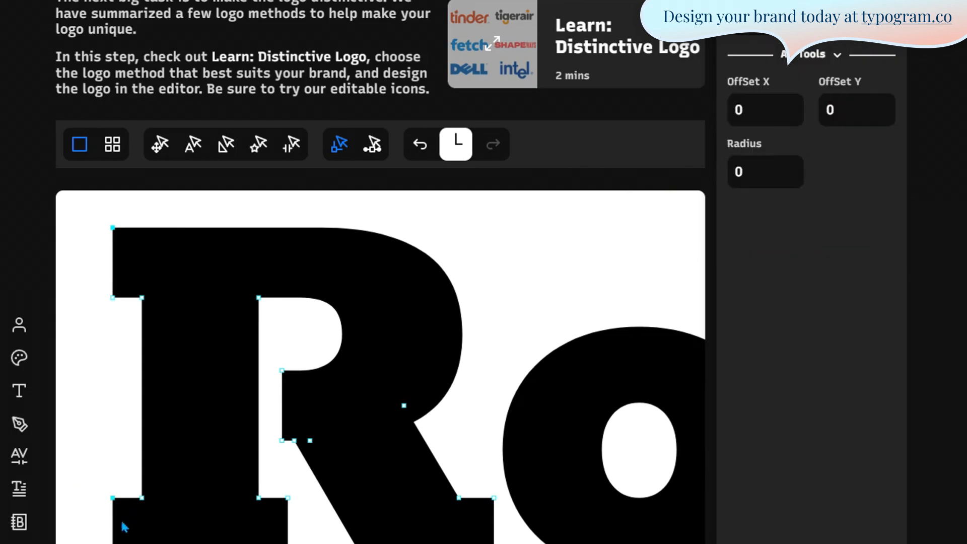
drag(304, 482, 277, 512)
click(745, 172)
drag(728, 203, 765, 202)
click(566, 280)
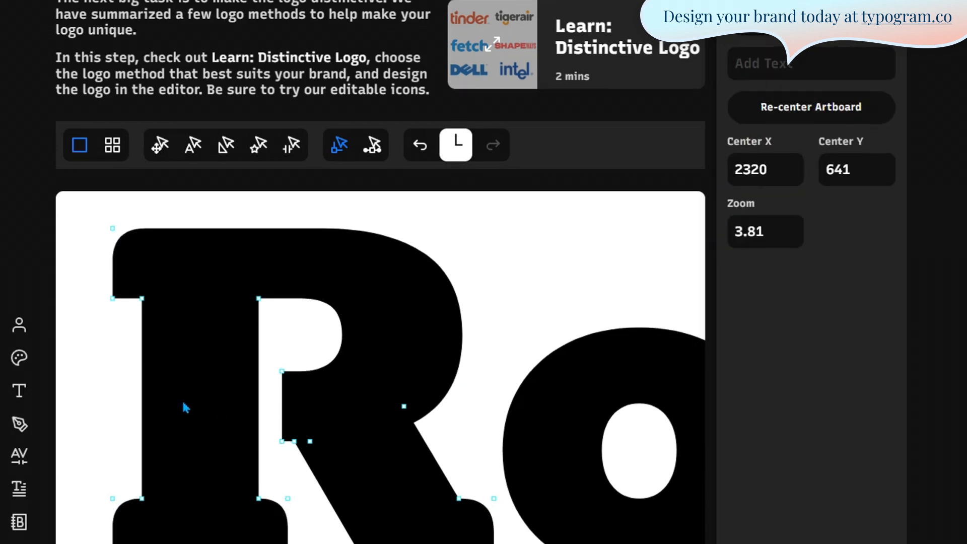
- Select the serif corner points on the u, n and d of Round
scroll(156, 486, down, 5)
scroll(309, 523, up, 6)
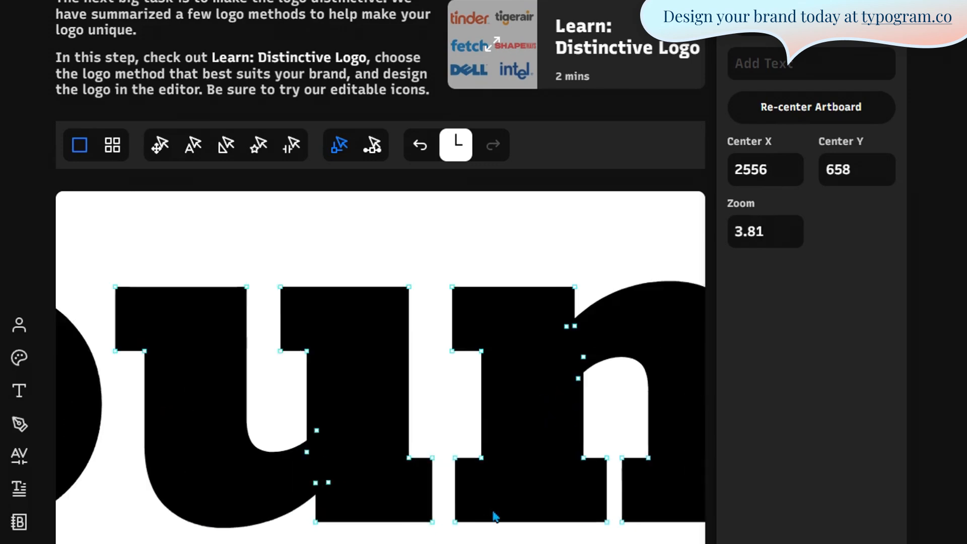
drag(412, 431, 467, 473)
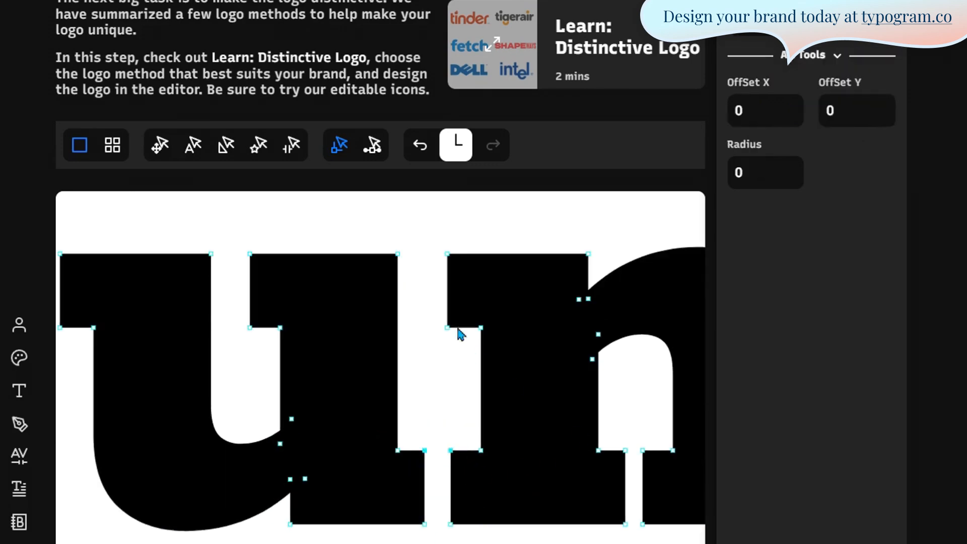
drag(380, 228, 461, 273)
scroll(200, 367, down, 1)
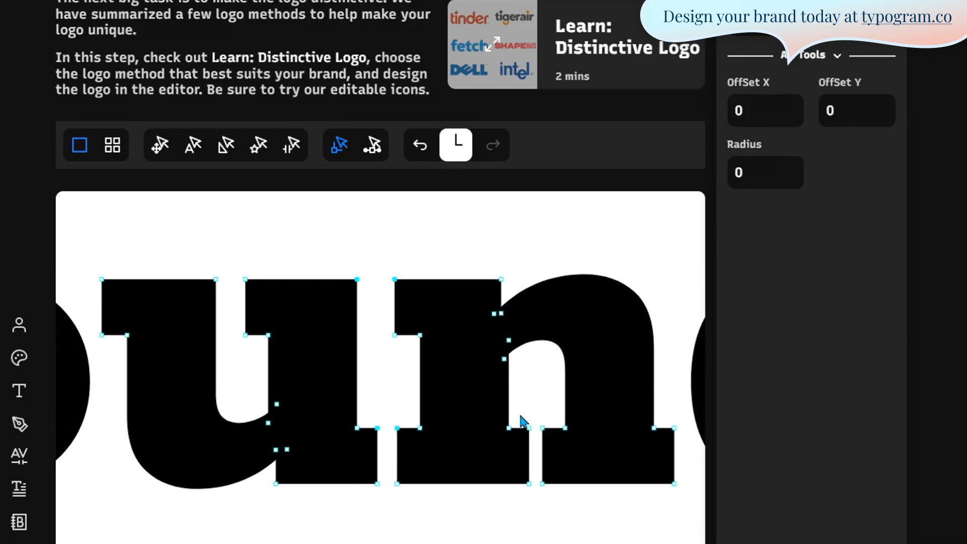
drag(511, 410, 580, 431)
scroll(255, 404, down, 1)
scroll(295, 396, down, 2)
scroll(652, 404, up, 3)
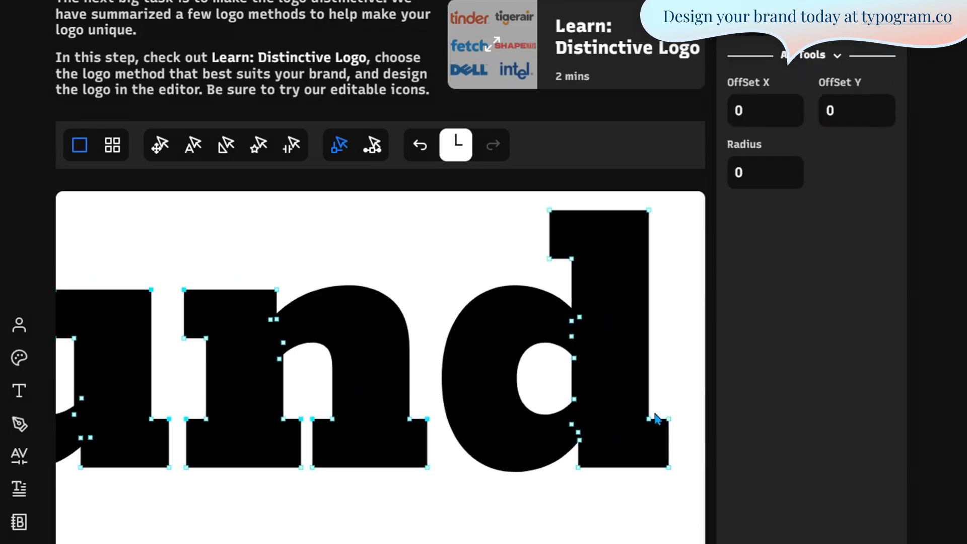
drag(659, 429, 673, 409)
drag(538, 200, 560, 222)
scroll(546, 364, down, 1)
- Round the selected serif corners to a radius of about 16.8
click(764, 172)
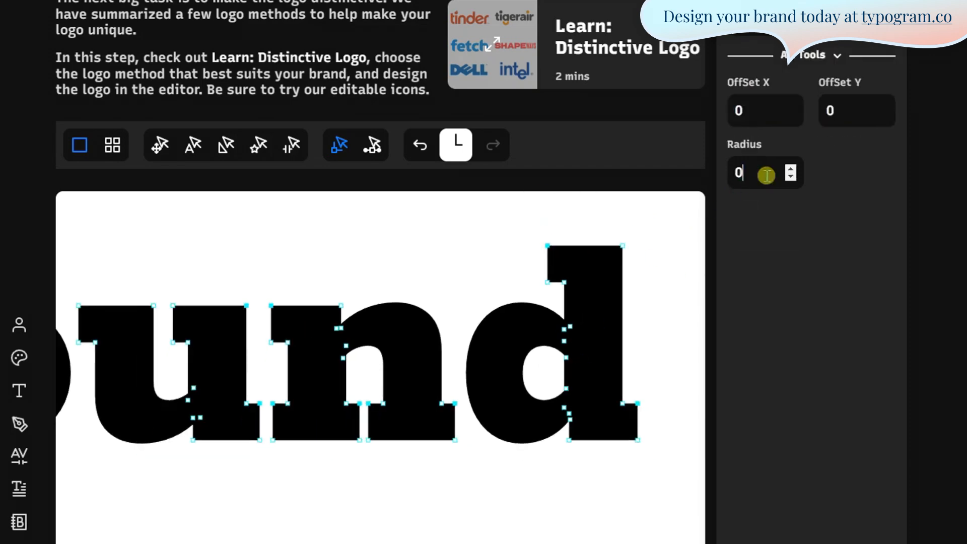
drag(727, 203, 781, 207)
click(525, 471)
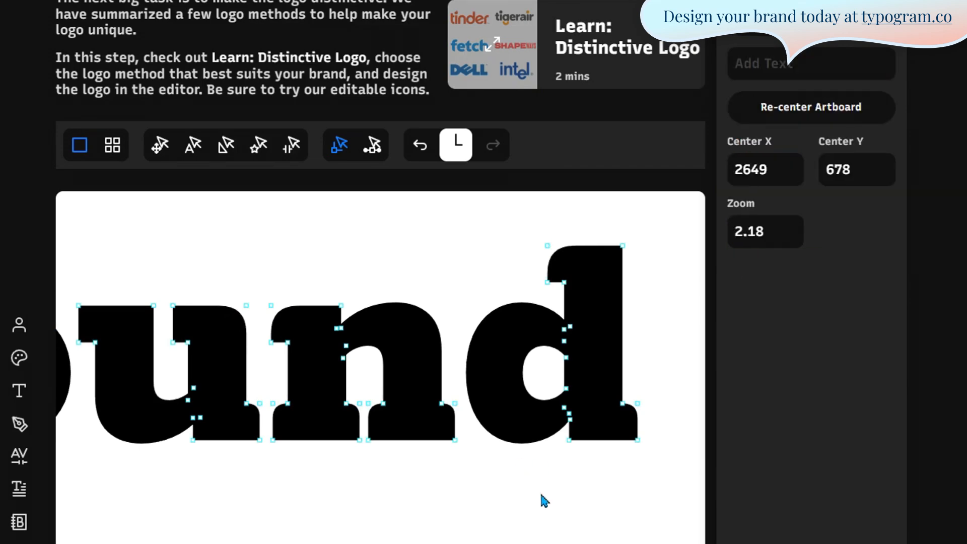
scroll(541, 494, down, 6)
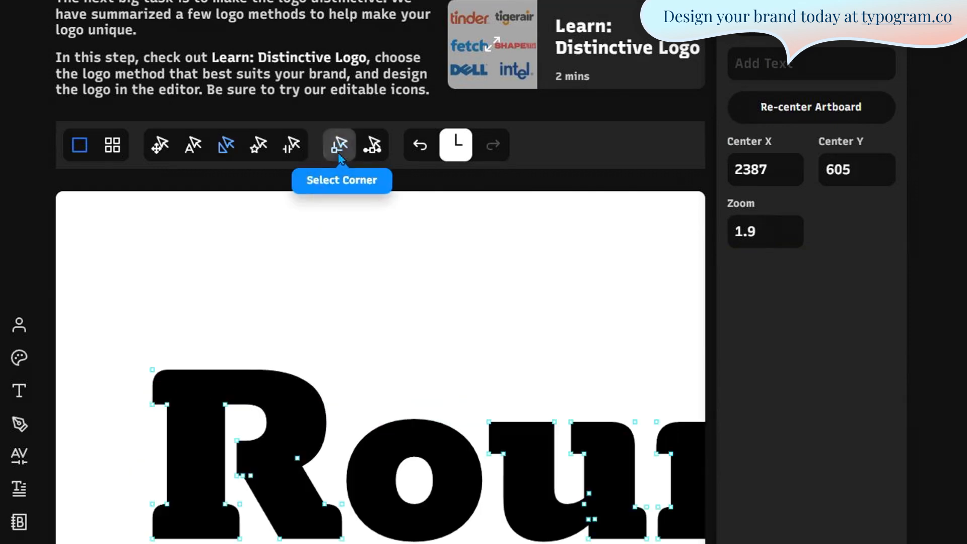
- Keep the R's top-left corner Round after trying the bevel and concave styles
click(339, 146)
scroll(163, 374, up, 5)
click(149, 365)
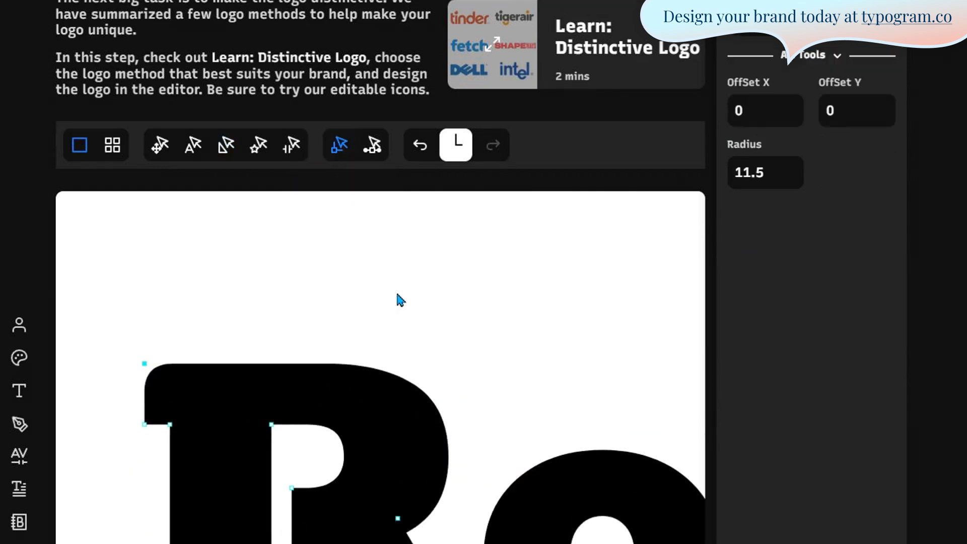
click(766, 172)
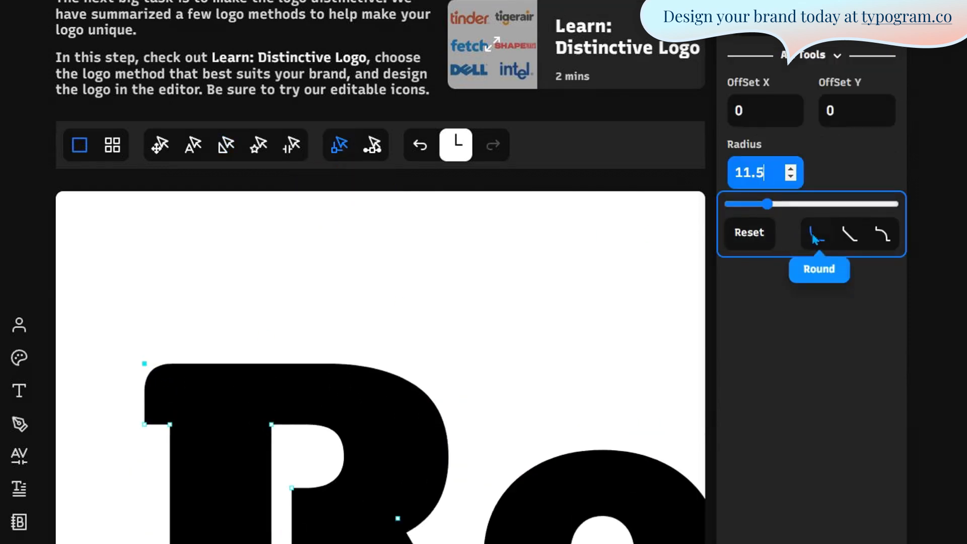
click(848, 236)
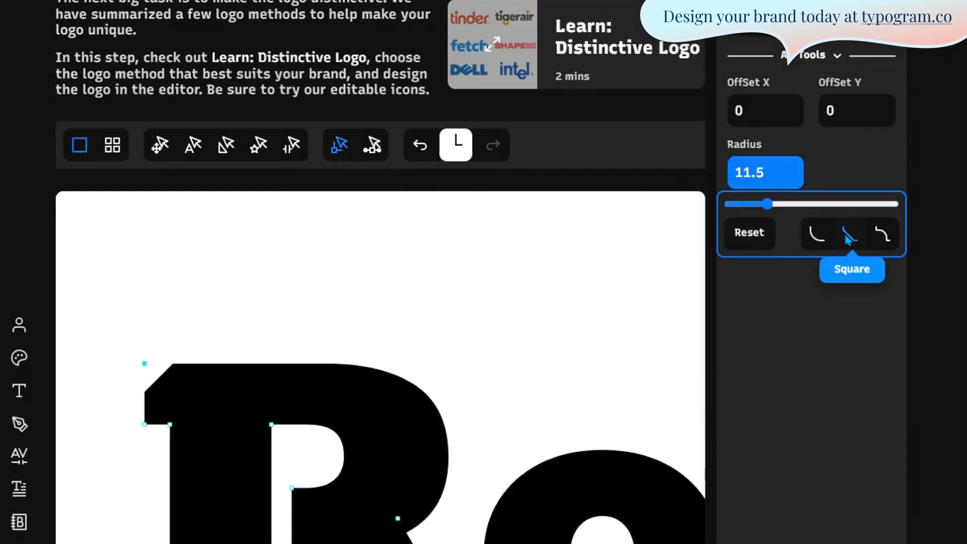
click(881, 238)
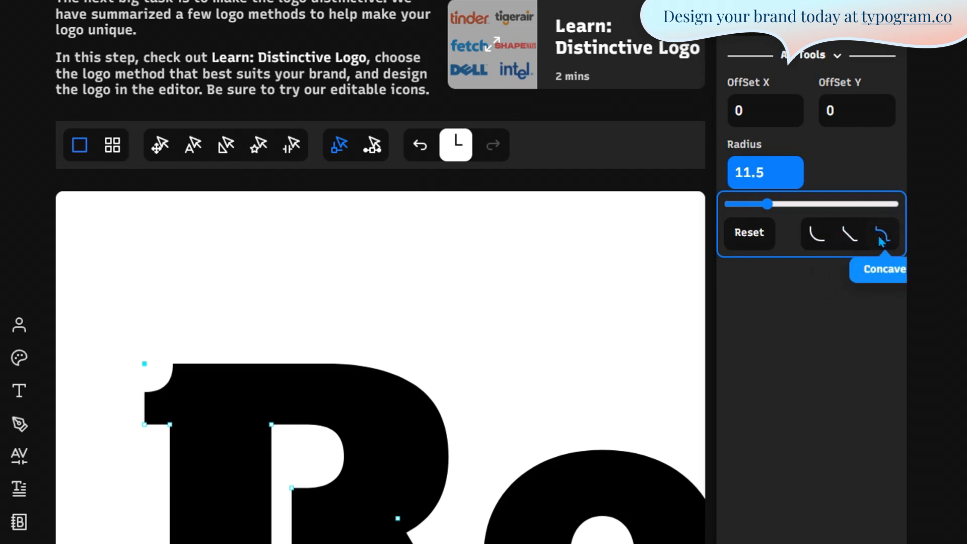
click(816, 233)
click(286, 321)
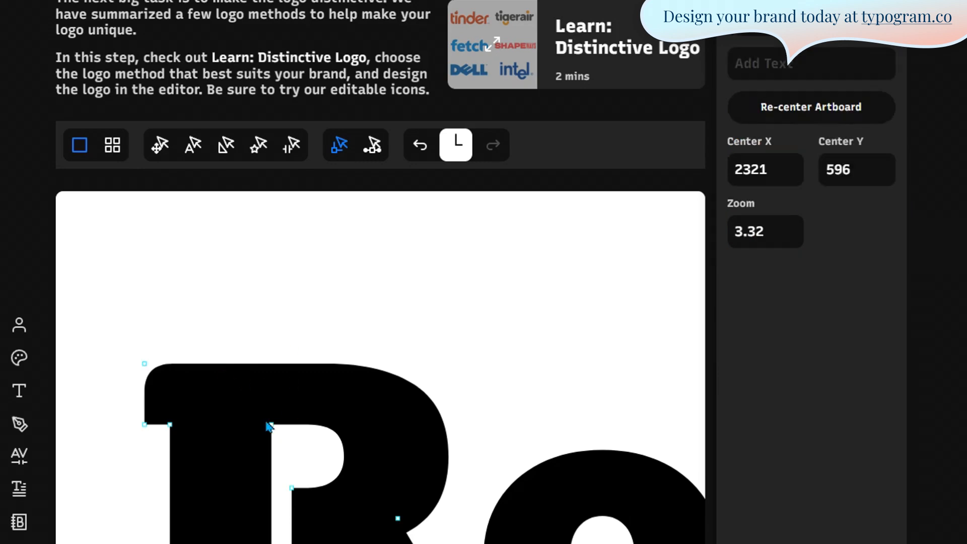
- Give the R's inner stem corner a straight bevel, first sized around 16.6
click(271, 425)
click(849, 234)
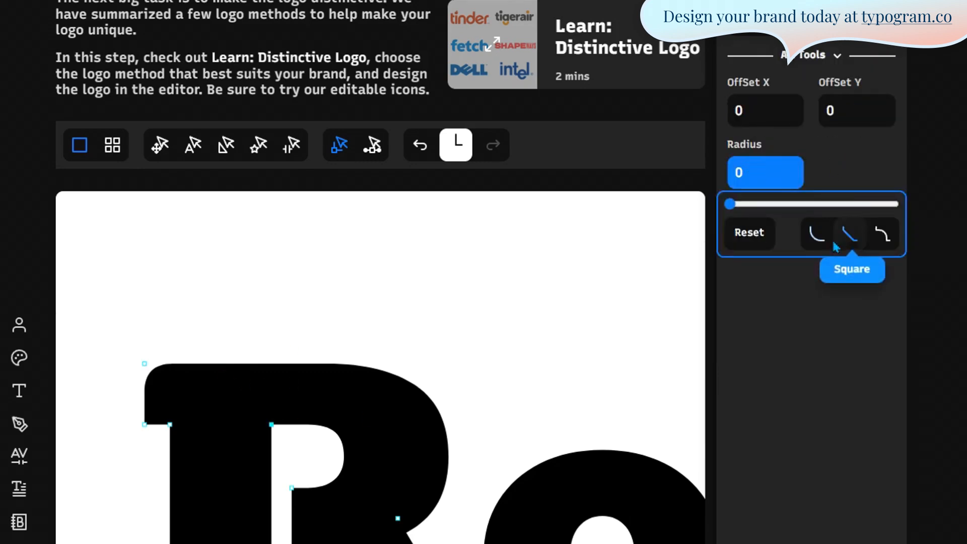
mouse_move(771, 205)
mouse_down()
mouse_move(810, 204)
mouse_move(760, 204)
mouse_move(772, 205)
mouse_up()
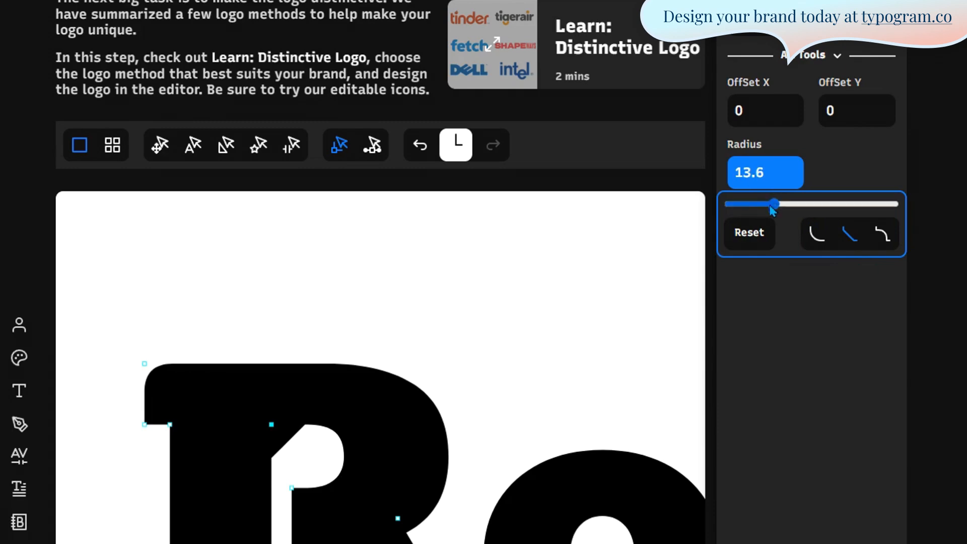
click(489, 330)
click(170, 425)
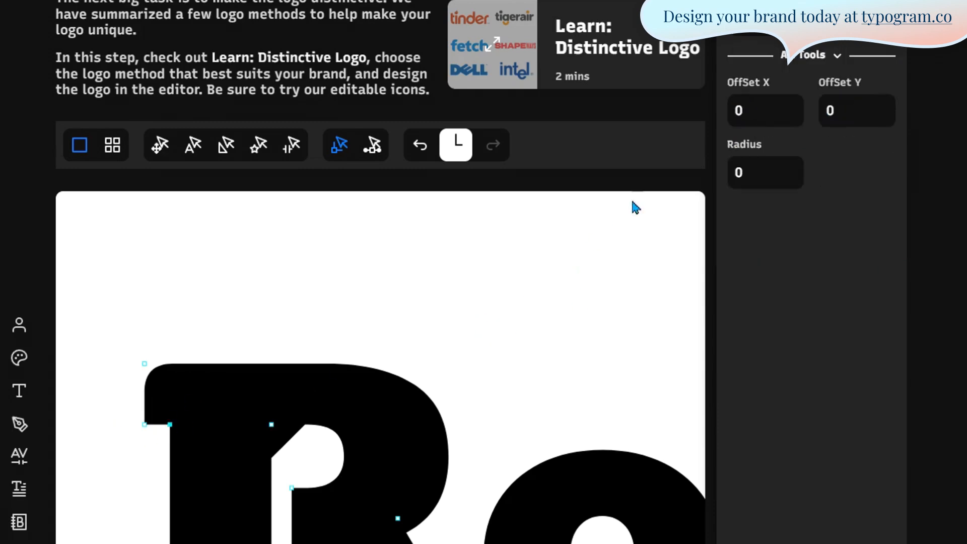
click(736, 174)
click(847, 233)
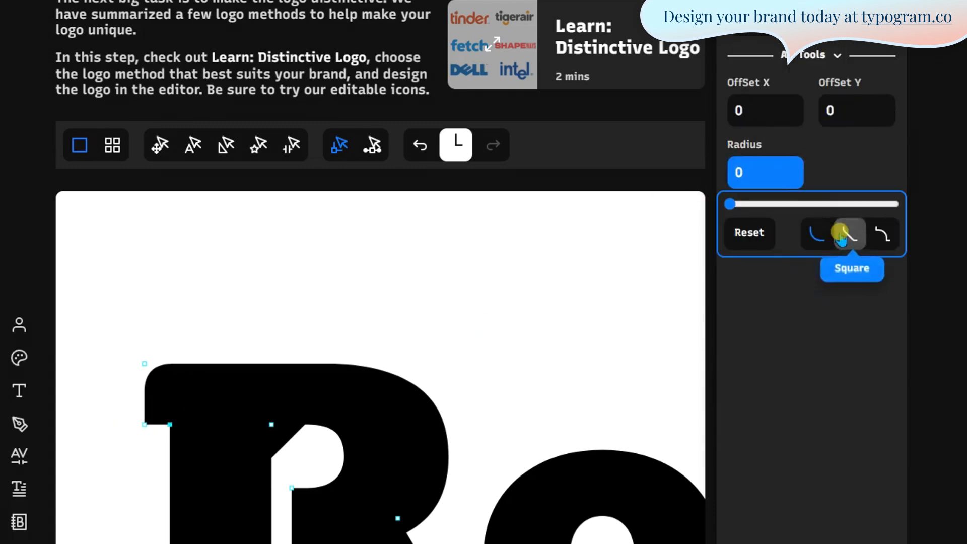
click(784, 205)
mouse_move(784, 206)
mouse_down()
mouse_move(739, 205)
mouse_move(785, 205)
mouse_up()
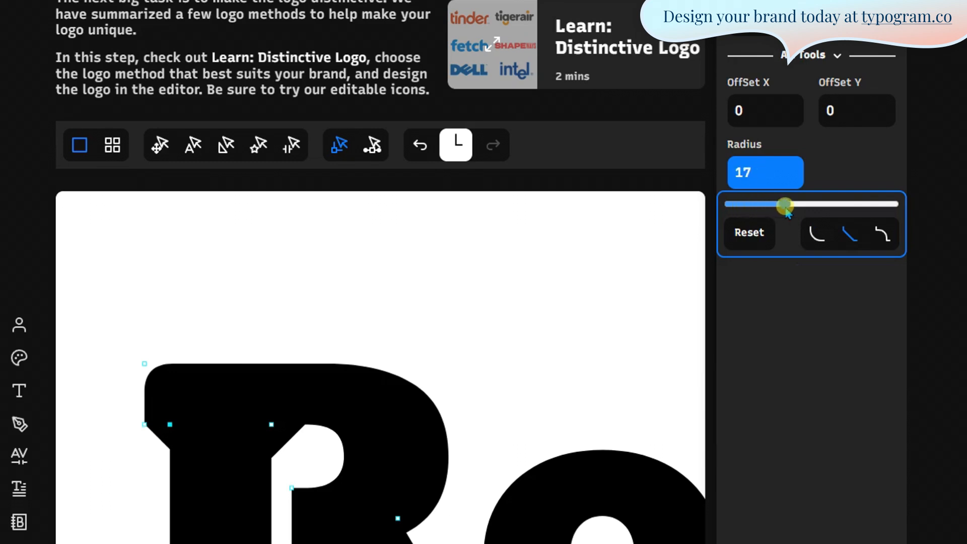
click(418, 311)
- Reduce the stem corner's bevel radius to about 9.2 and leave corner editing
click(276, 427)
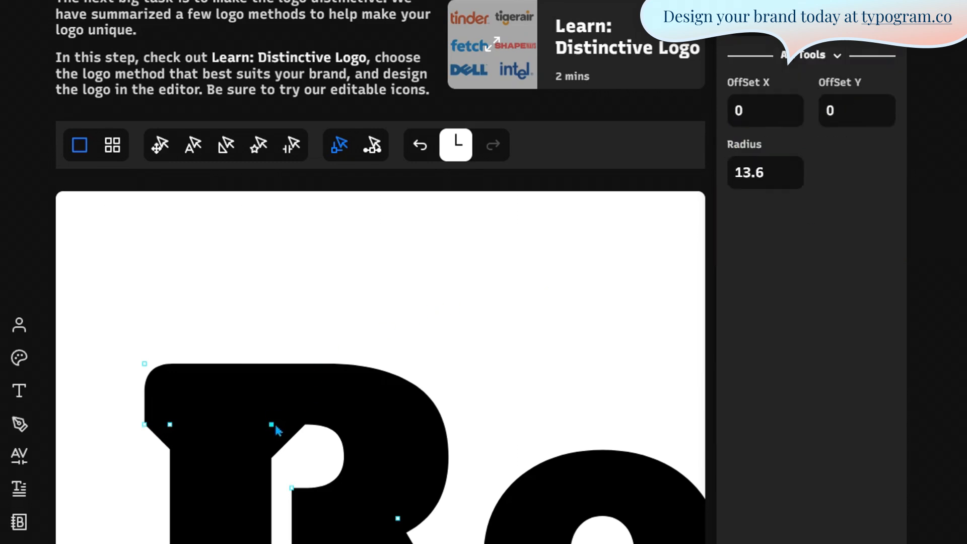
click(754, 174)
click(754, 204)
drag(759, 204, 769, 204)
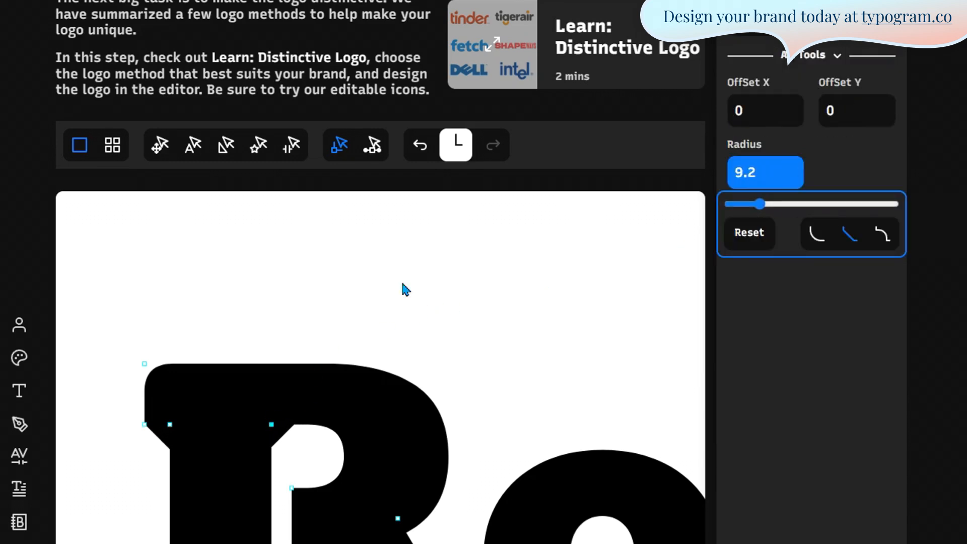
click(242, 326)
scroll(211, 326, down, 2)
scroll(164, 312, down, 8)
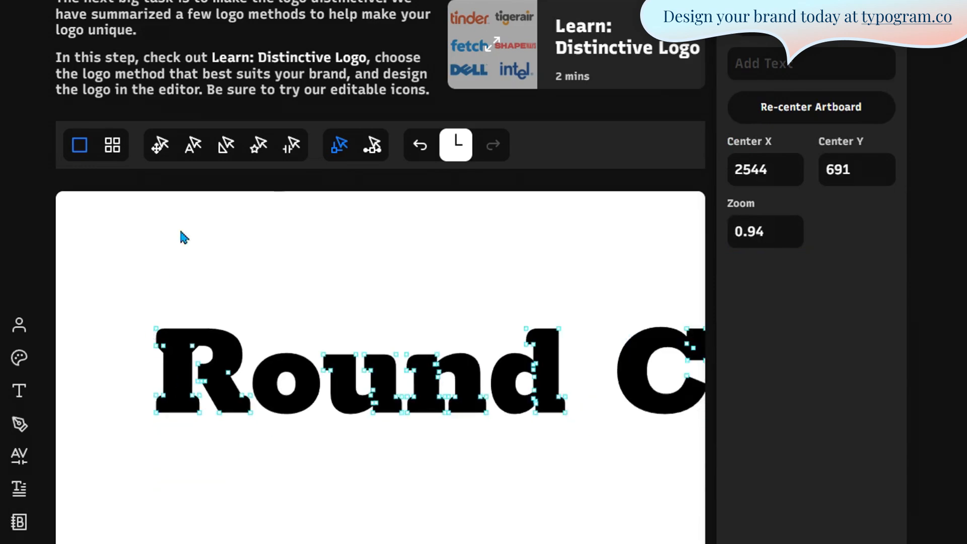
click(226, 146)
scroll(129, 436, down, 2)
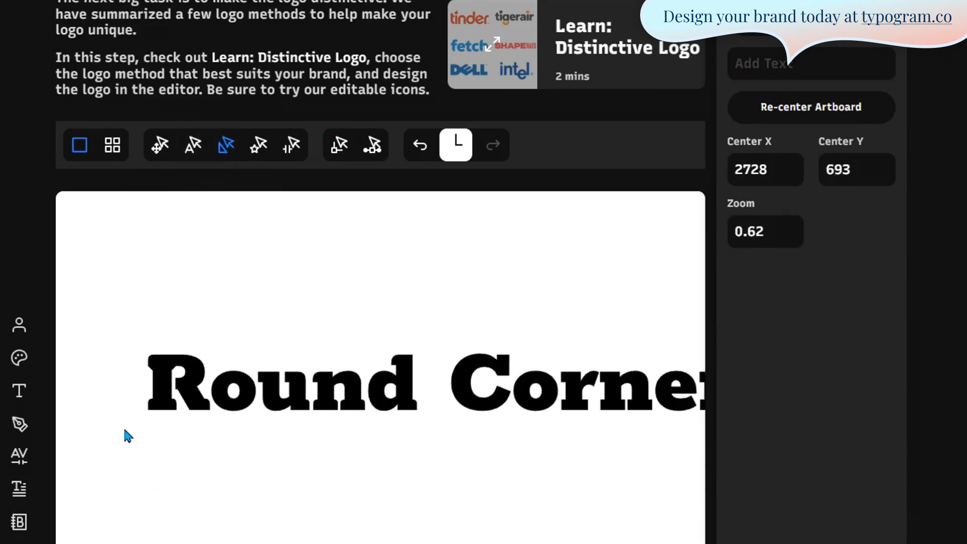